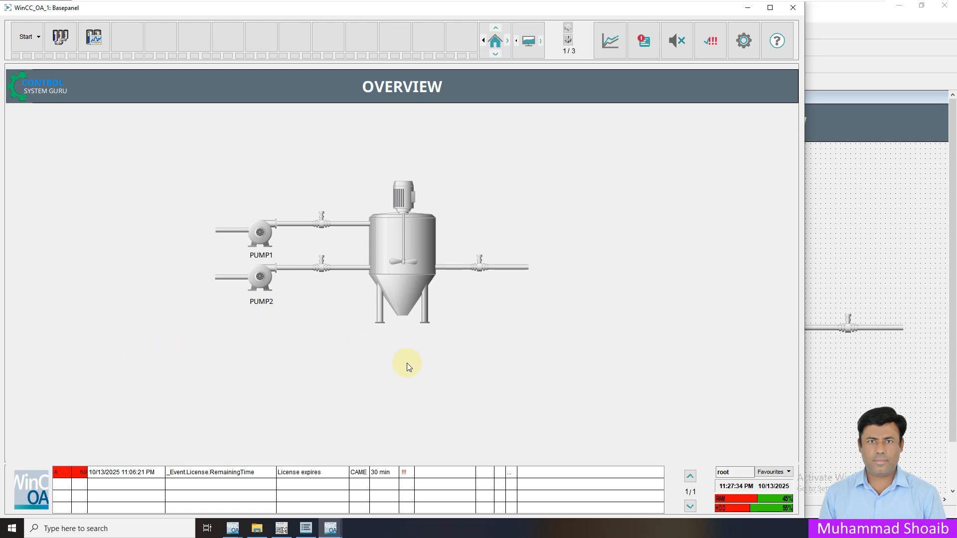
Step: Switch to the Gedi editor and add a new panel named Lamp01.pnl in the project's objects folder
{"action": "left_click", "coordinate": [829, 217]}
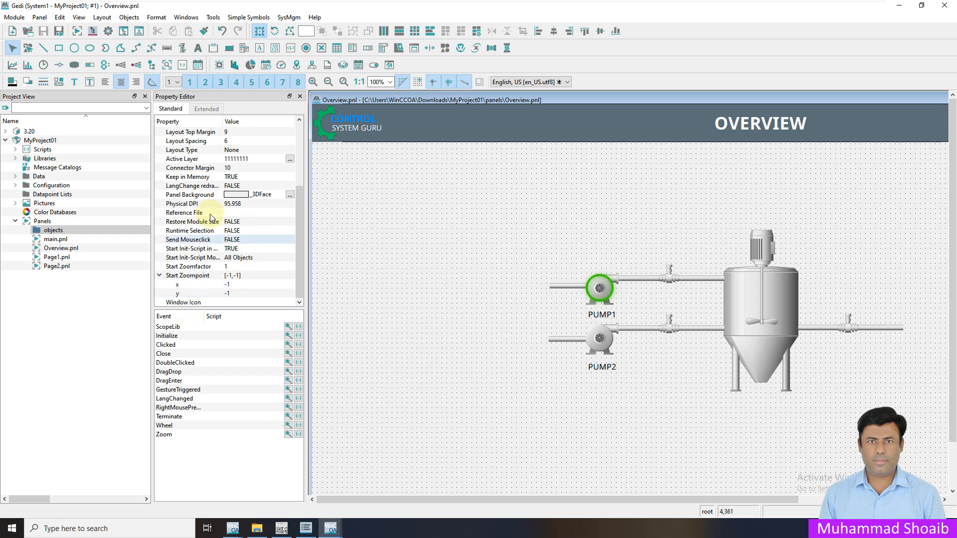
{"action": "left_click", "coordinate": [60, 230]}
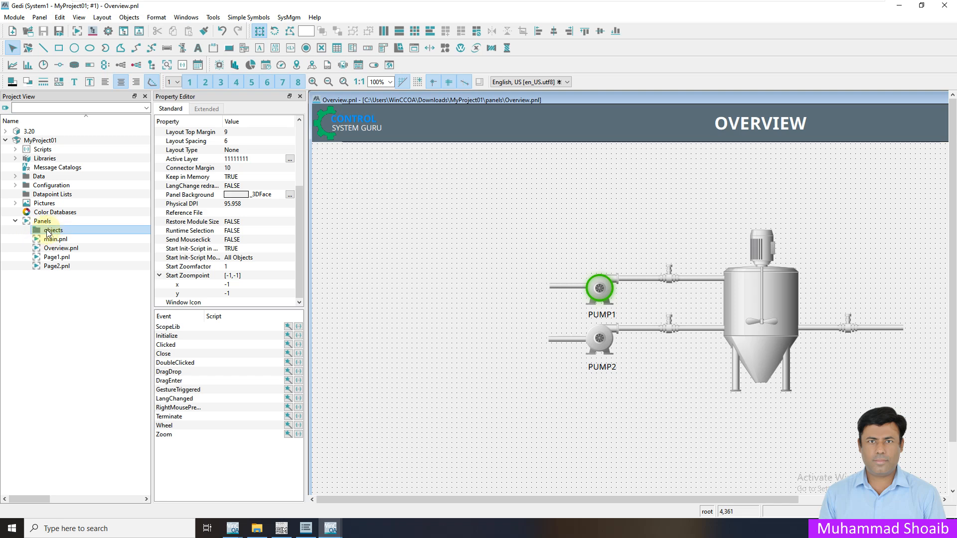
{"action": "right_click", "coordinate": [48, 233]}
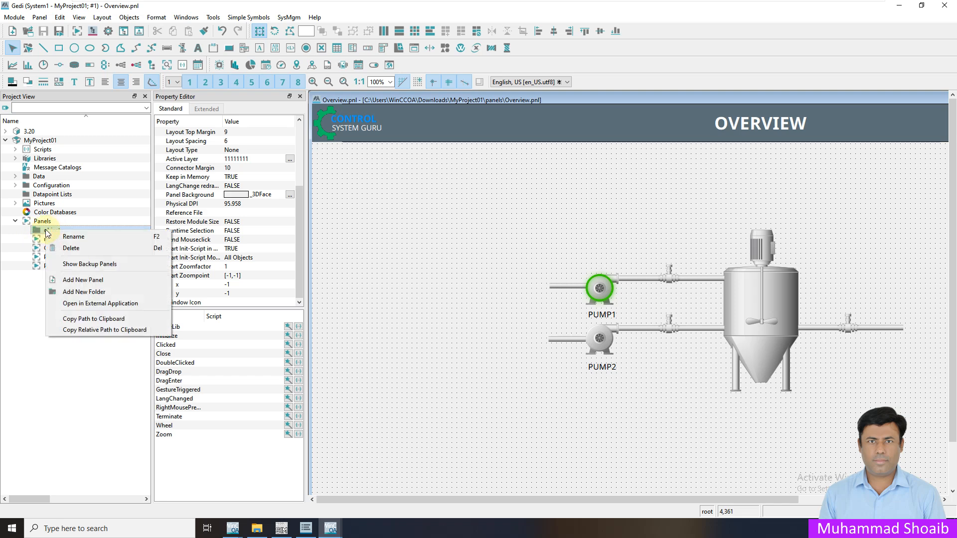
{"action": "left_click", "coordinate": [79, 281]}
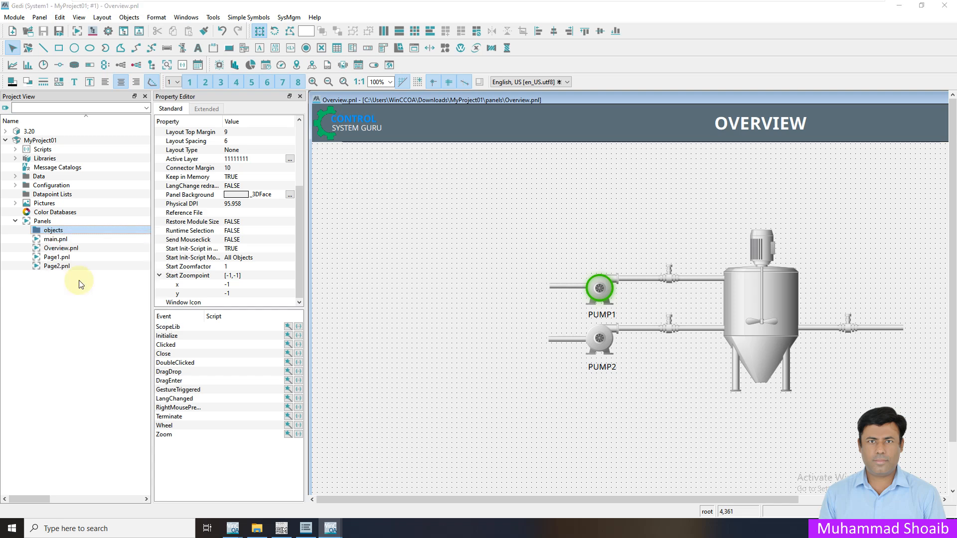
{"action": "left_click", "coordinate": [445, 258]}
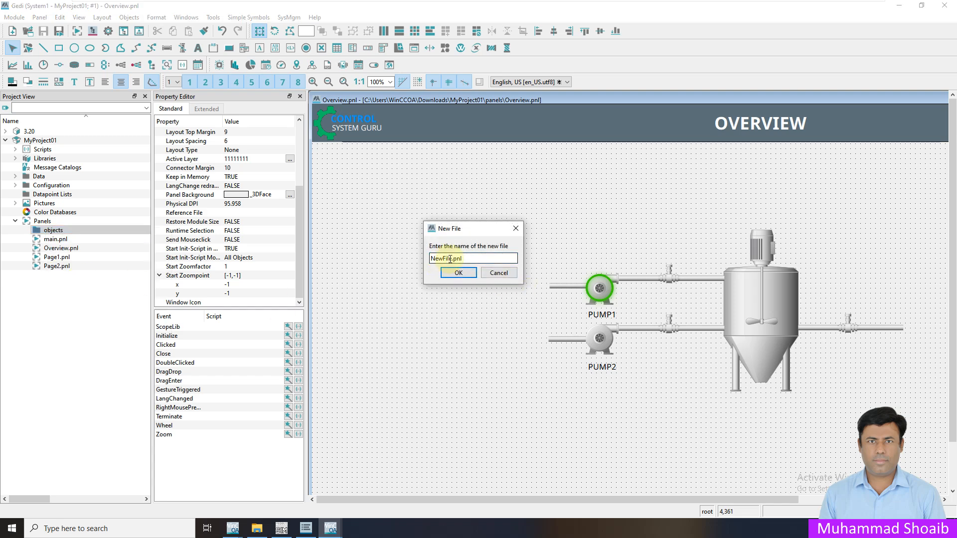
{"action": "left_click_drag", "start_coordinate": [452, 258], "coordinate": [429, 259]}
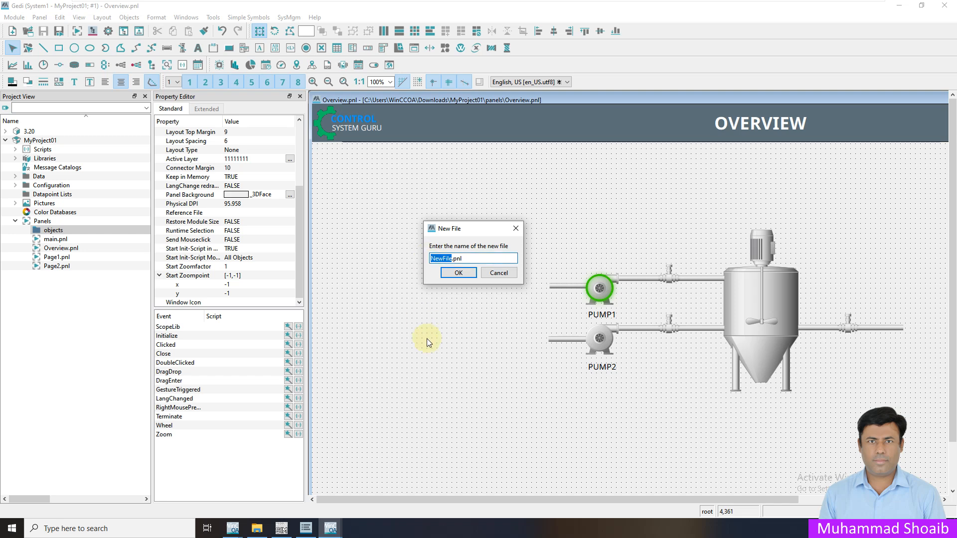
{"action": "type", "text": "Lamp01"}
{"action": "left_click", "coordinate": [451, 273]}
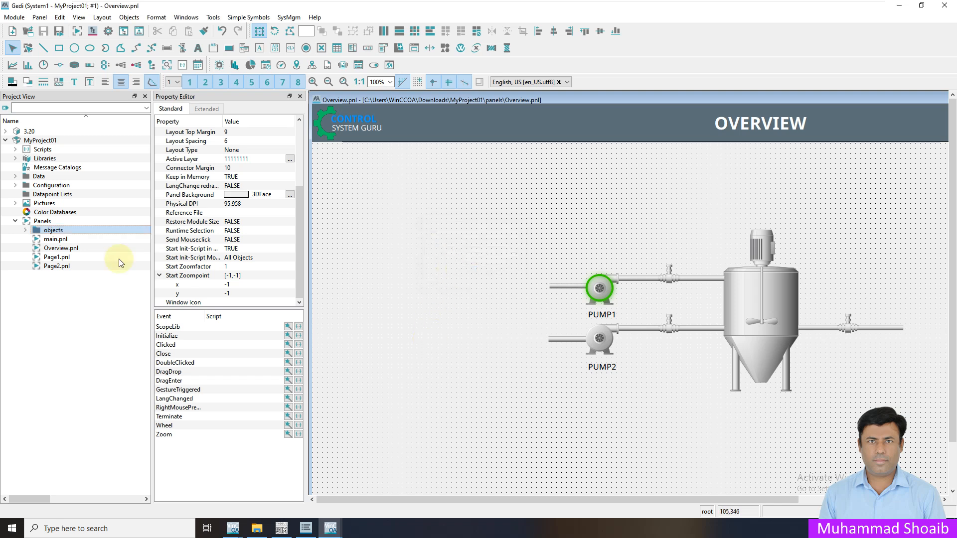
Step: Open Lamp01.pnl and draw a circle about 33 by 33 near the panel's upper-left corner
{"action": "left_click", "coordinate": [24, 230]}
{"action": "double_click", "coordinate": [65, 239]}
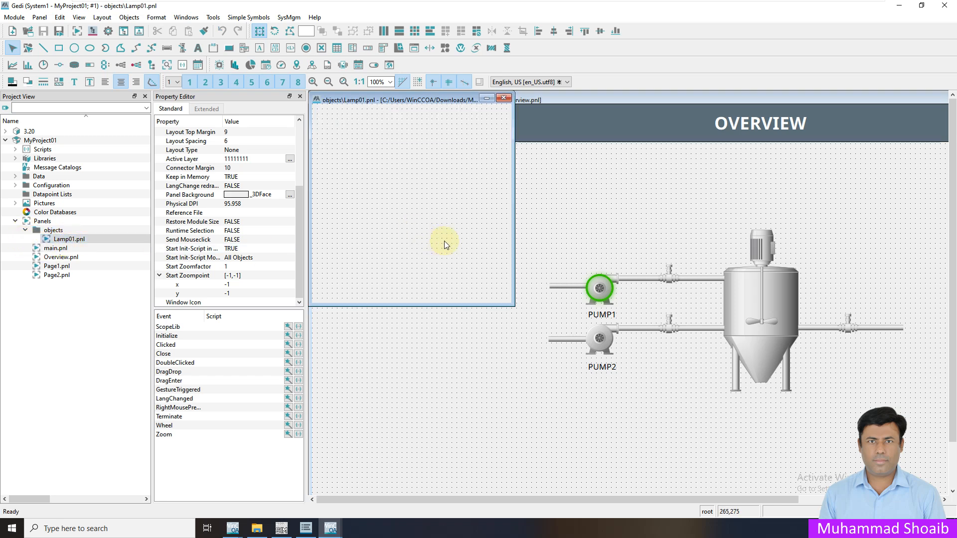
{"action": "left_click", "coordinate": [74, 48]}
{"action": "left_click_drag", "start_coordinate": [334, 121], "coordinate": [352, 136]}
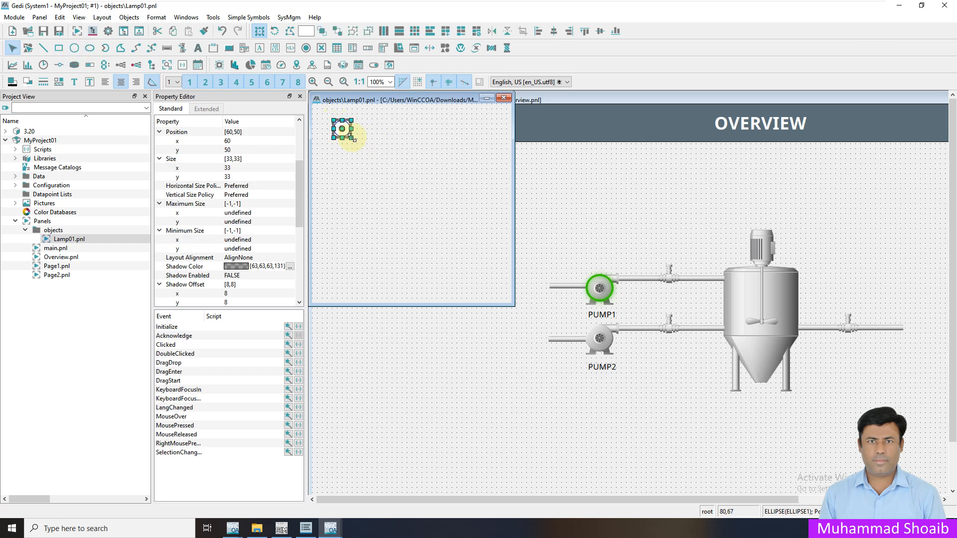
Step: Enter 30 for both the x and y size of the circle in Lamp01.pnl
{"action": "left_click", "coordinate": [268, 168]}
{"action": "type", "text": "31"}
{"action": "key", "text": "Return"}
{"action": "left_click", "coordinate": [268, 169]}
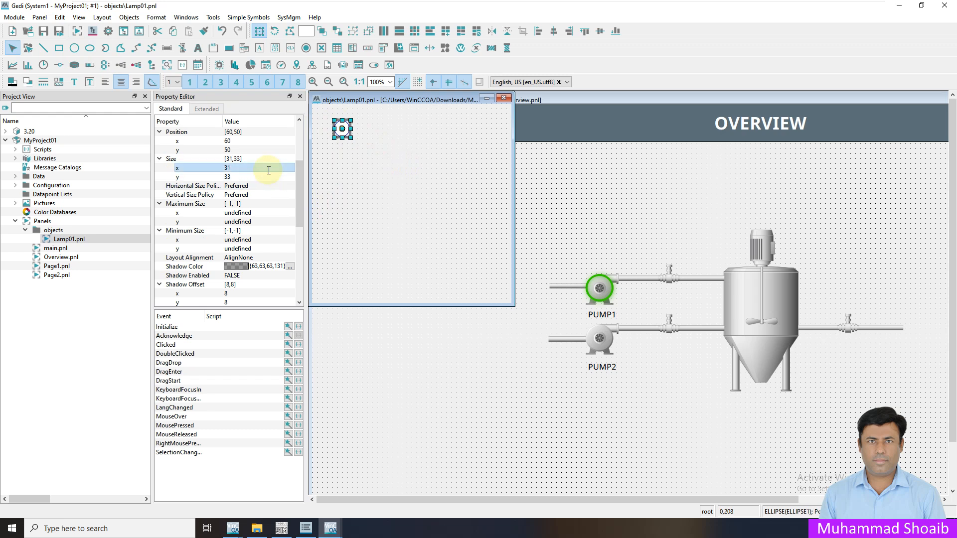
{"action": "type", "text": "30"}
{"action": "key", "text": "Return"}
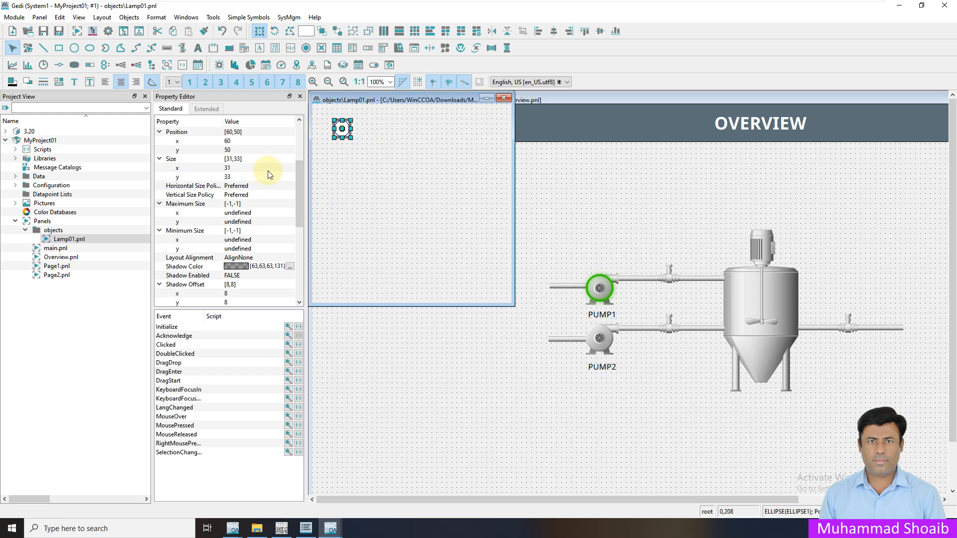
{"action": "left_click", "coordinate": [265, 177]}
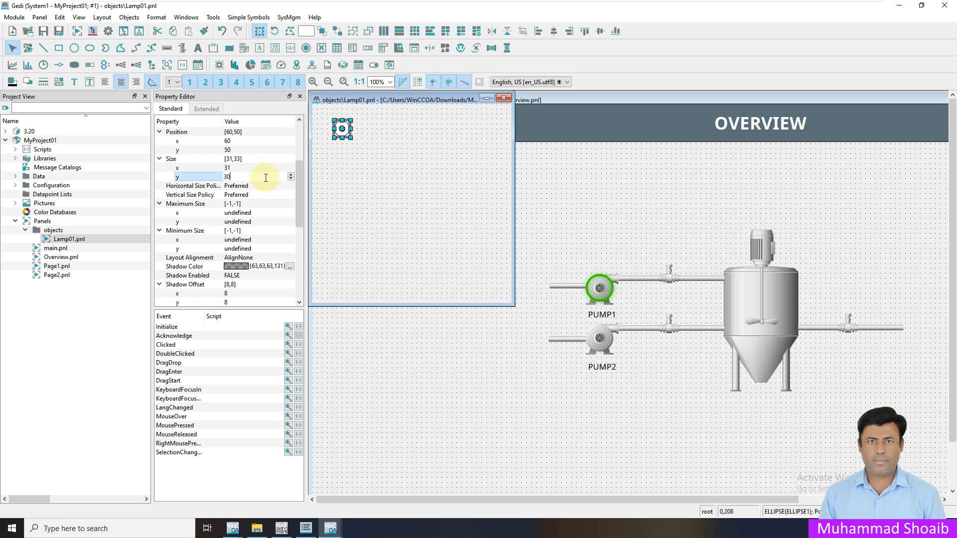
{"action": "type", "text": "30"}
{"action": "key", "text": "Return"}
{"action": "left_click", "coordinate": [391, 193]}
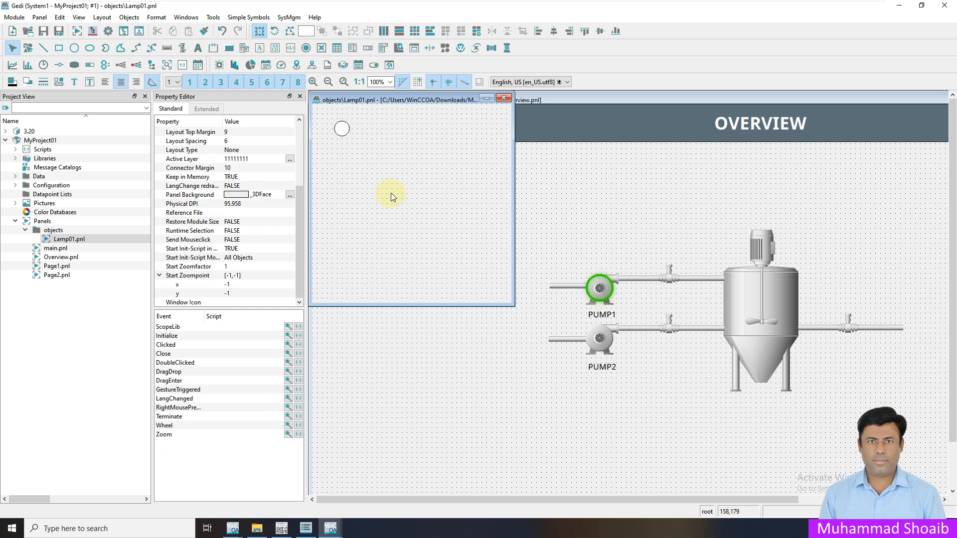
{"action": "left_click", "coordinate": [344, 132]}
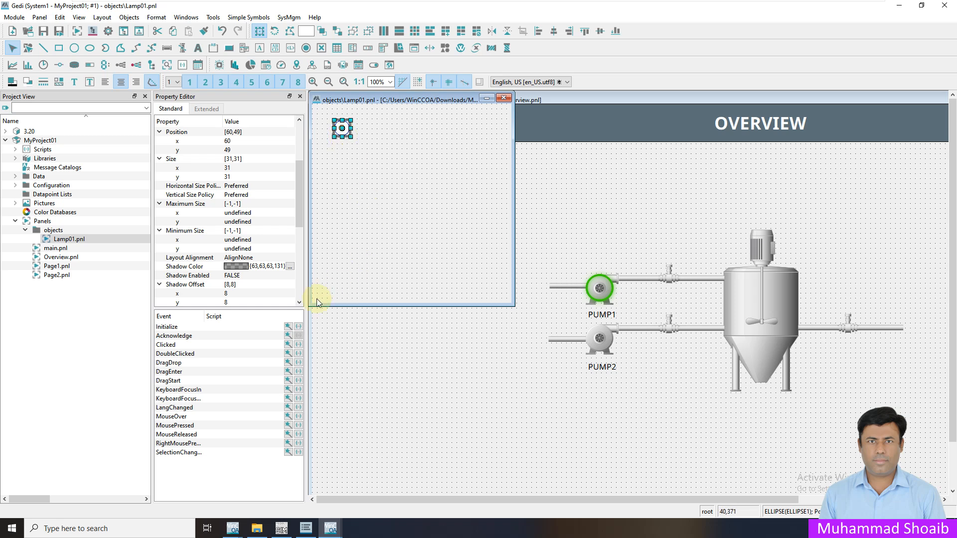
{"action": "left_click", "coordinate": [352, 171]}
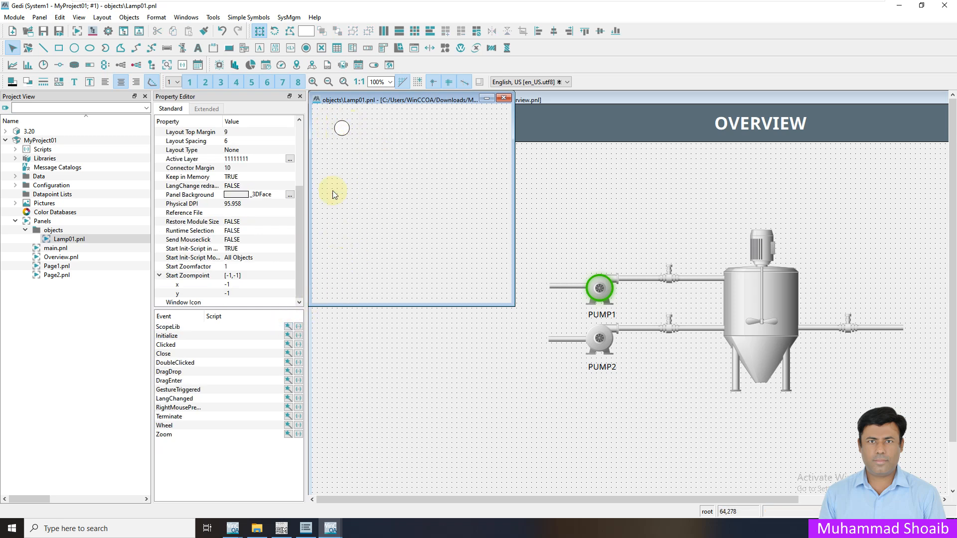
Step: Change the circle's background color to the named color WF_Head
{"action": "left_click_drag", "start_coordinate": [298, 192], "coordinate": [309, 128]}
{"action": "left_click", "coordinate": [339, 126]}
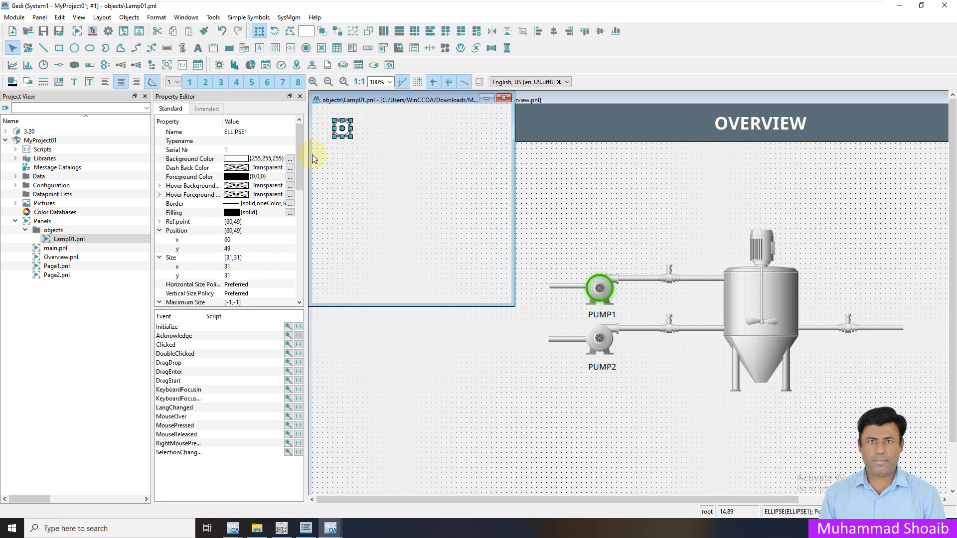
{"action": "left_click", "coordinate": [289, 159]}
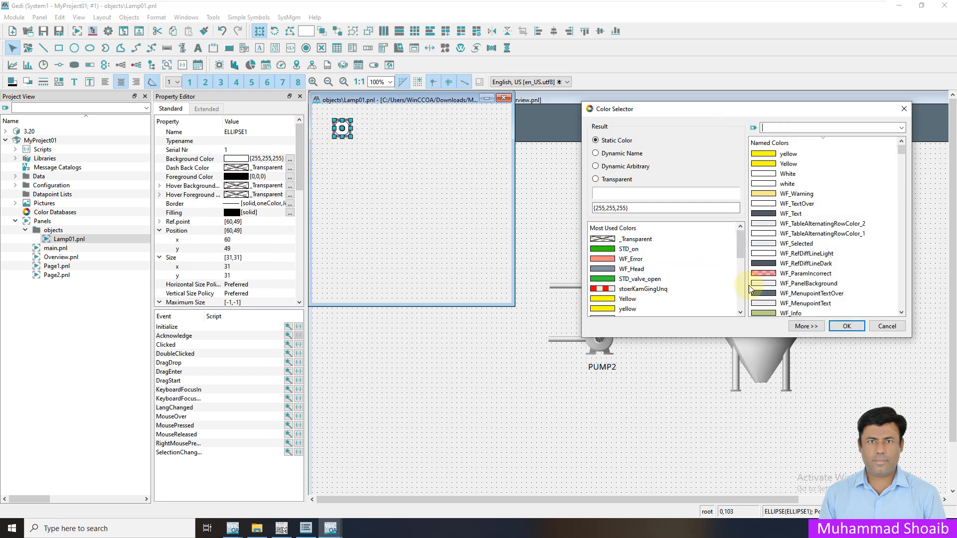
{"action": "left_click", "coordinate": [631, 268]}
{"action": "left_click", "coordinate": [847, 326]}
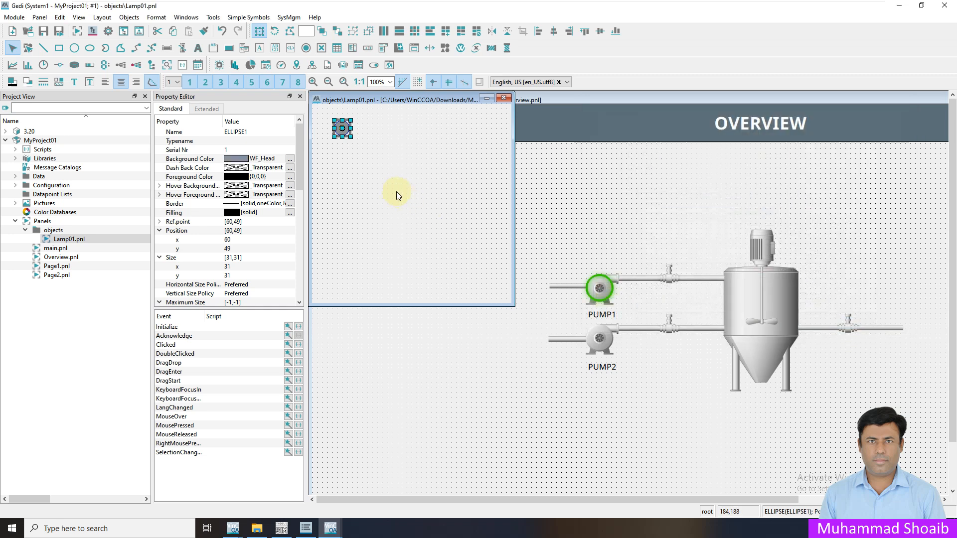
{"action": "left_click", "coordinate": [355, 144]}
Step: Start the circle's Initialize script wizard for a color change, choosing a value-dependent background color
{"action": "left_click", "coordinate": [342, 131]}
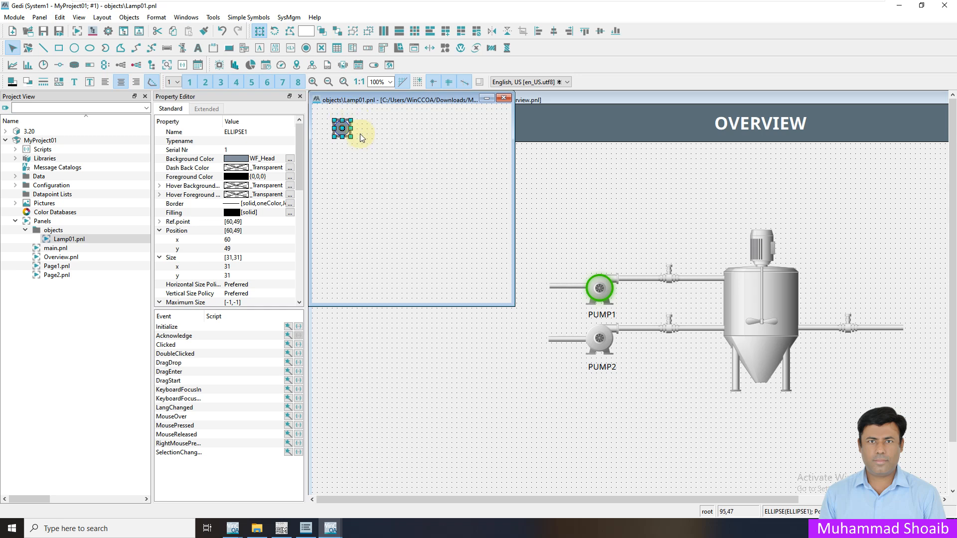
{"action": "left_click", "coordinate": [288, 327]}
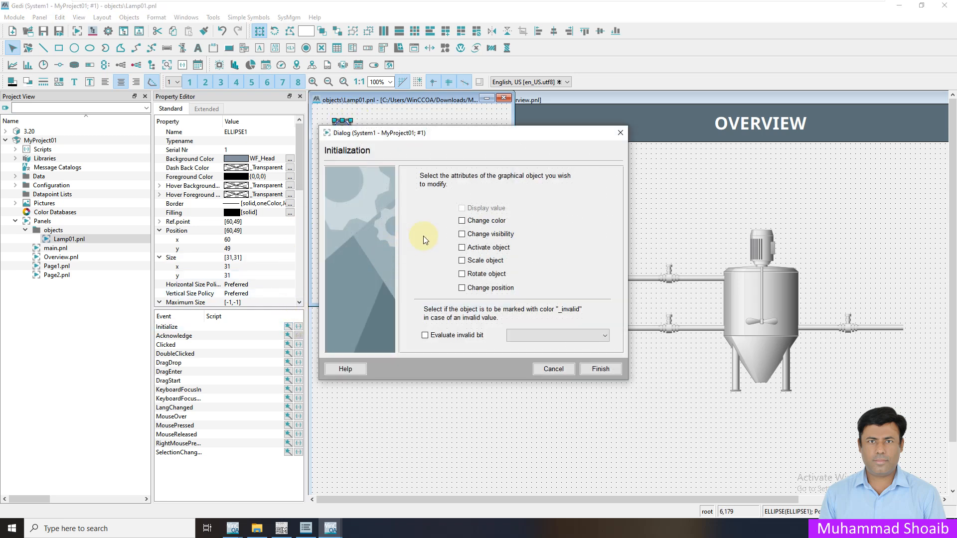
{"action": "left_click", "coordinate": [466, 224]}
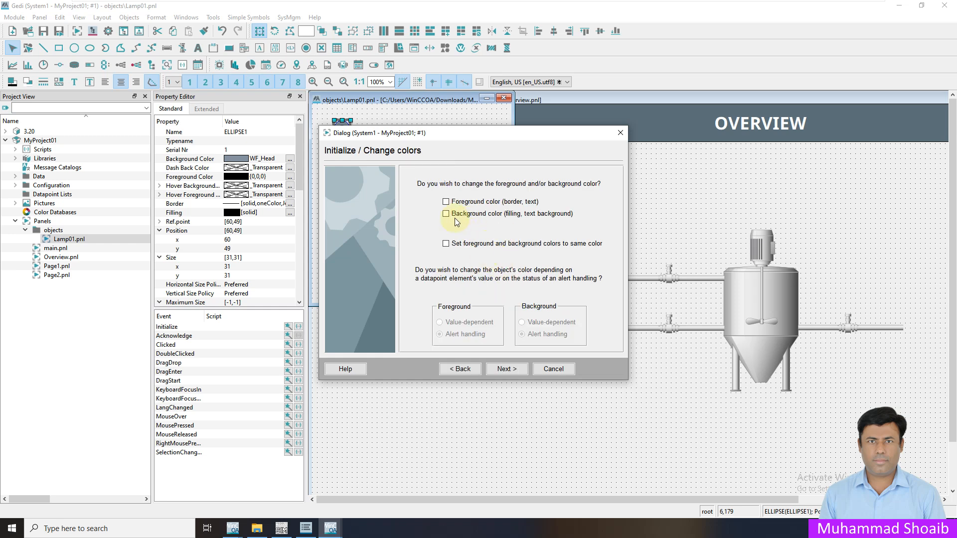
{"action": "left_click", "coordinate": [446, 213]}
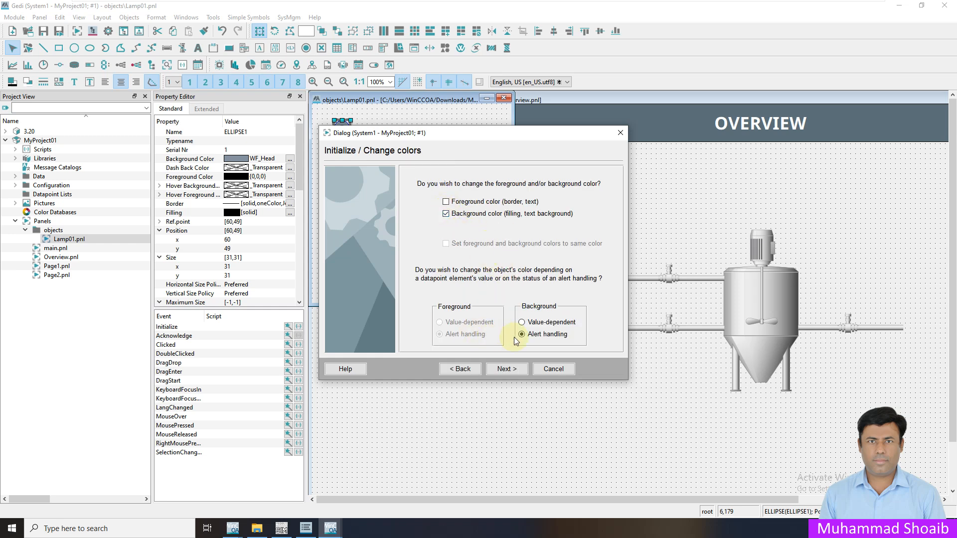
{"action": "left_click", "coordinate": [524, 322]}
{"action": "left_click", "coordinate": [504, 369]}
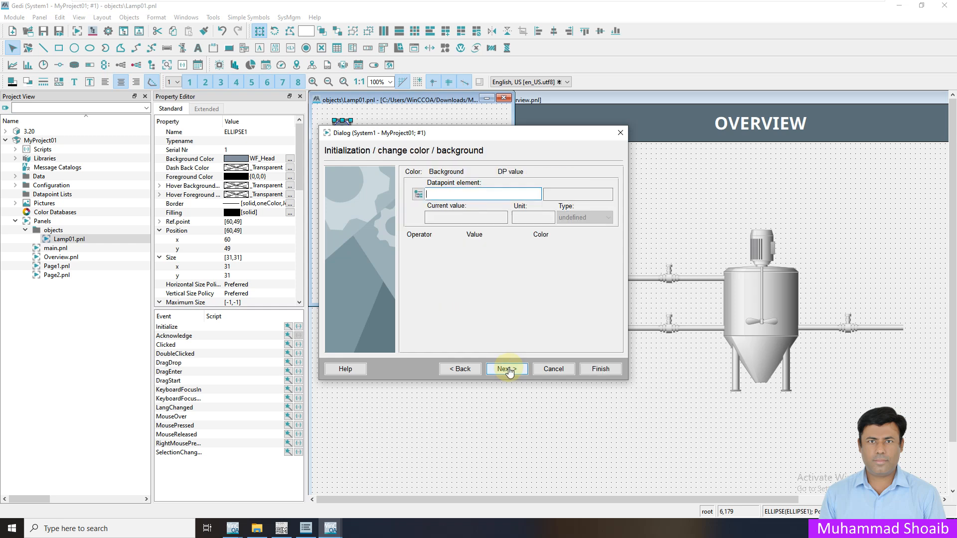
Step: Bind the background color to the datapoint element M001.Feedback.Status.Run, excluding the system name
{"action": "left_click", "coordinate": [415, 198]}
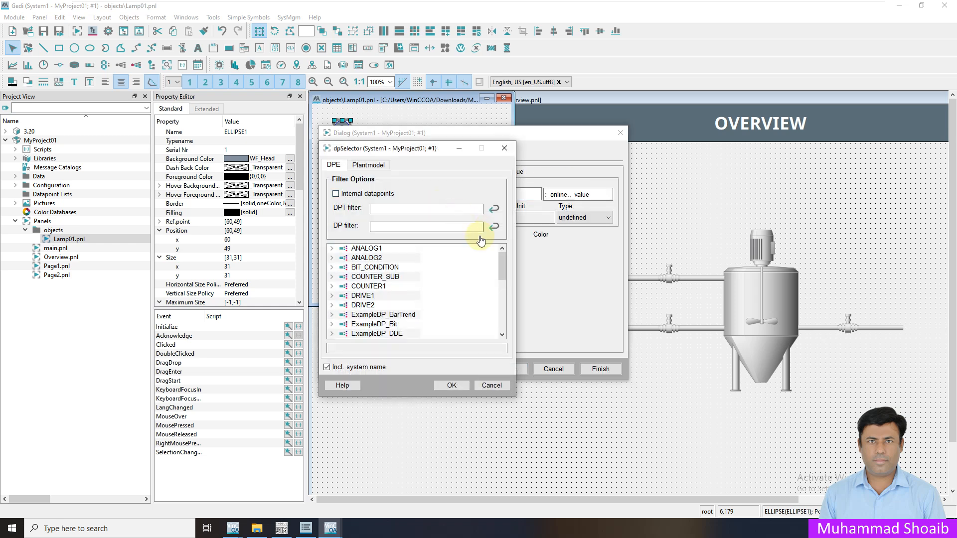
{"action": "left_click_drag", "start_coordinate": [503, 264], "coordinate": [505, 295]}
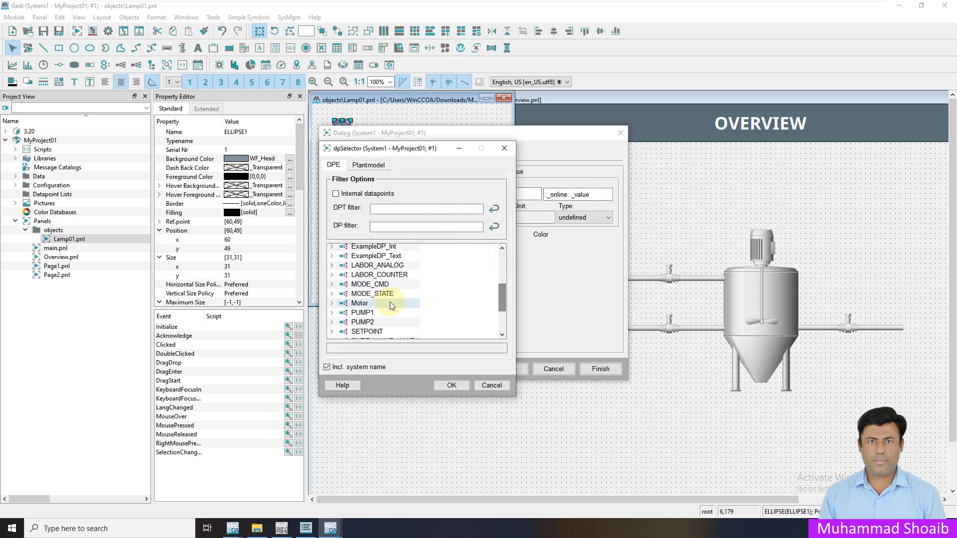
{"action": "left_click", "coordinate": [332, 304]}
{"action": "left_click", "coordinate": [341, 313]}
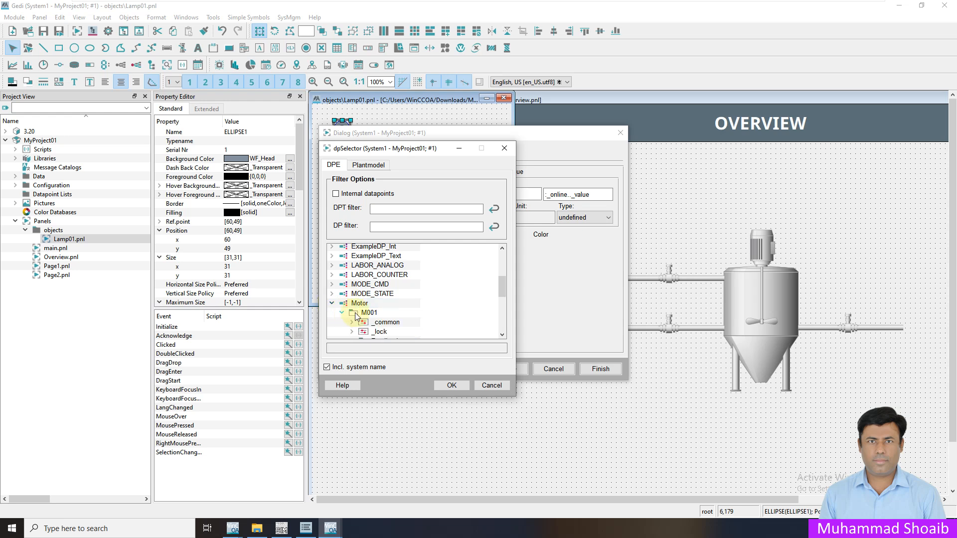
{"action": "scroll", "coordinate": [399, 301], "scroll_direction": "down", "scroll_amount": 3}
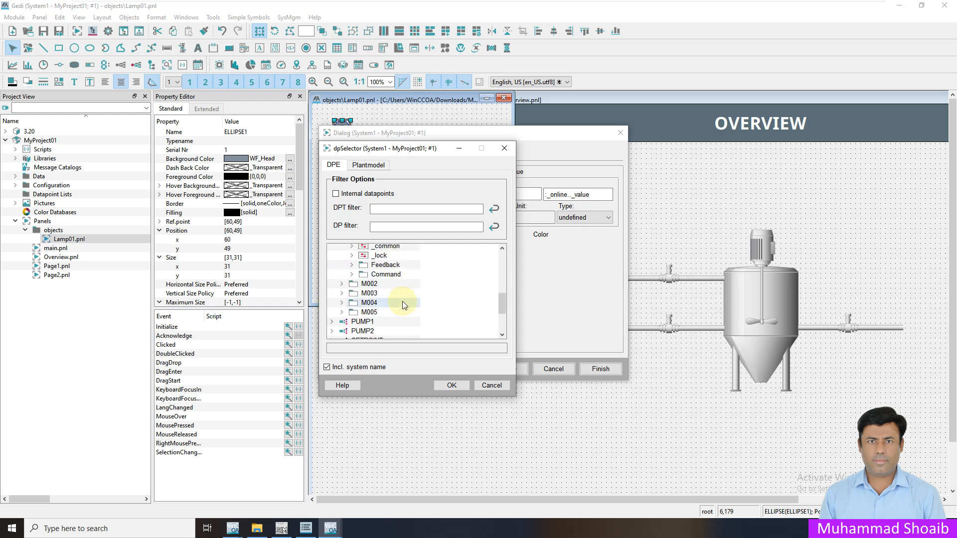
{"action": "left_click", "coordinate": [352, 264]}
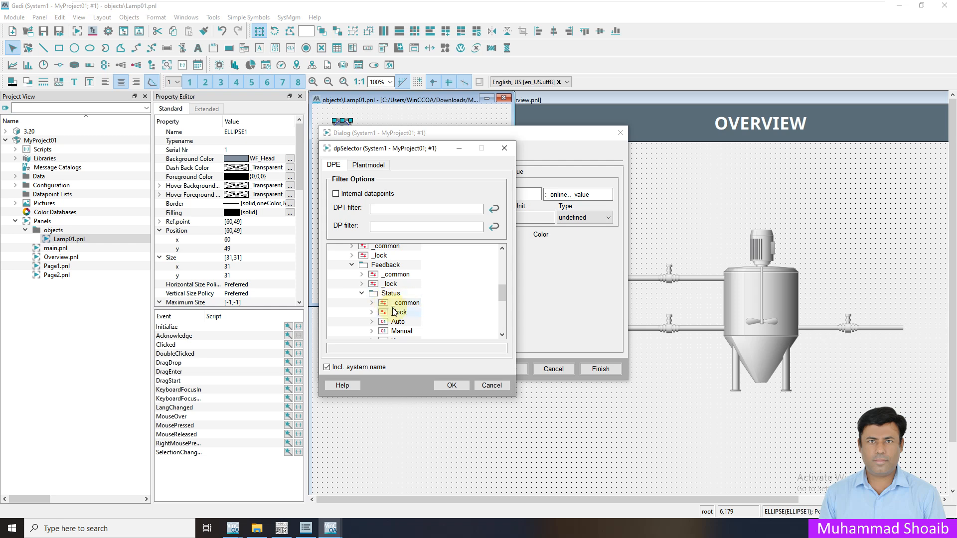
{"action": "left_click", "coordinate": [363, 292]}
{"action": "left_click", "coordinate": [398, 290]}
{"action": "left_click", "coordinate": [327, 367]}
{"action": "left_click", "coordinate": [446, 385]}
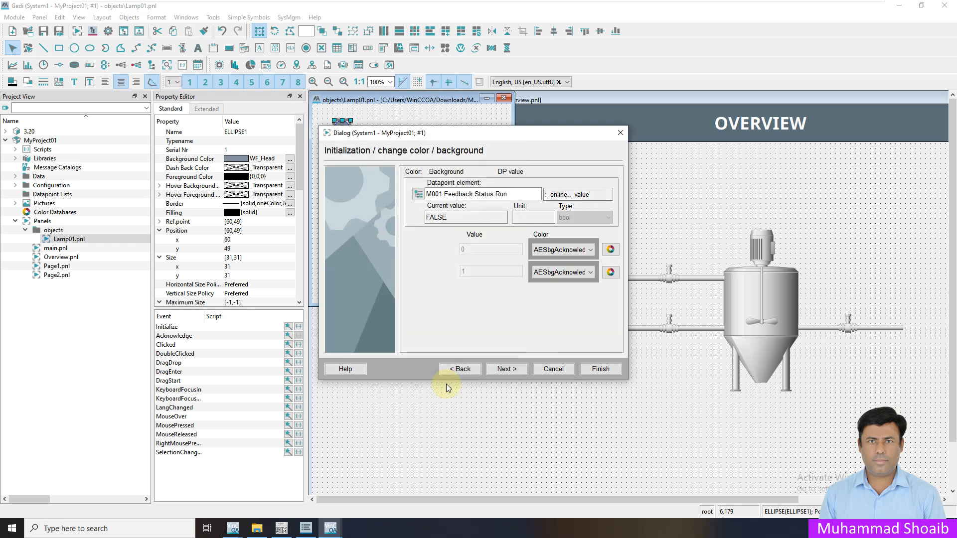
Step: Assign WF_Head to value 0 and STD_on to value 1, and finish the circle's initialization wizard
{"action": "left_click", "coordinate": [610, 250]}
{"action": "left_click", "coordinate": [636, 269]}
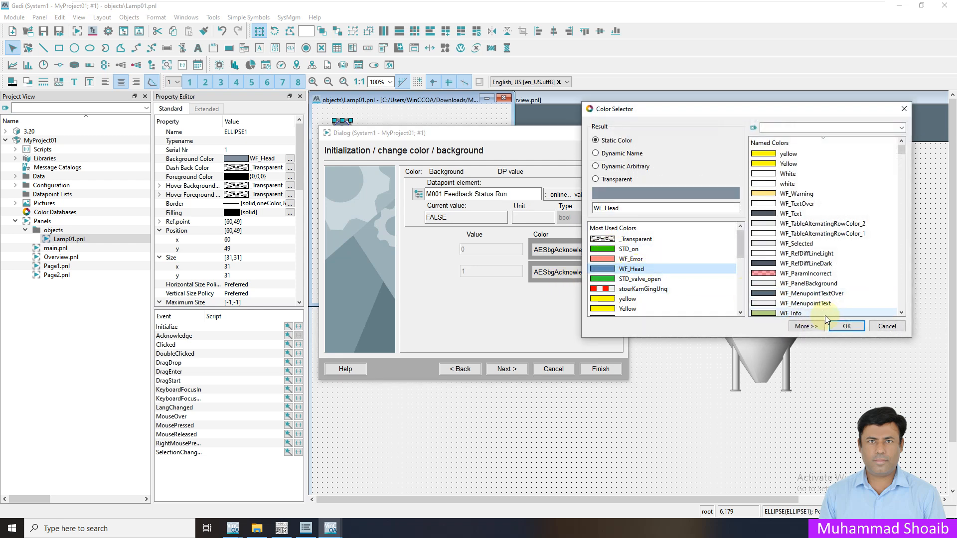
{"action": "left_click", "coordinate": [847, 326]}
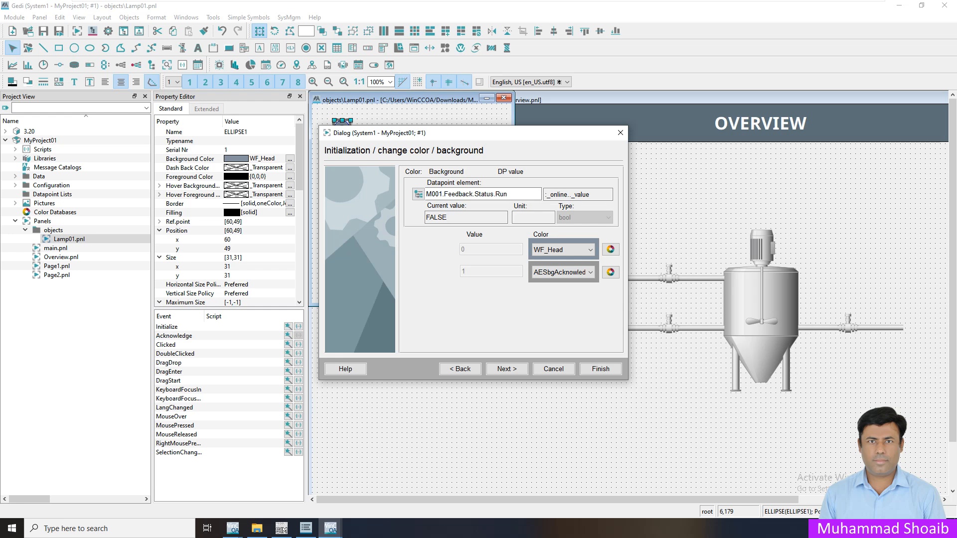
{"action": "left_click", "coordinate": [608, 273]}
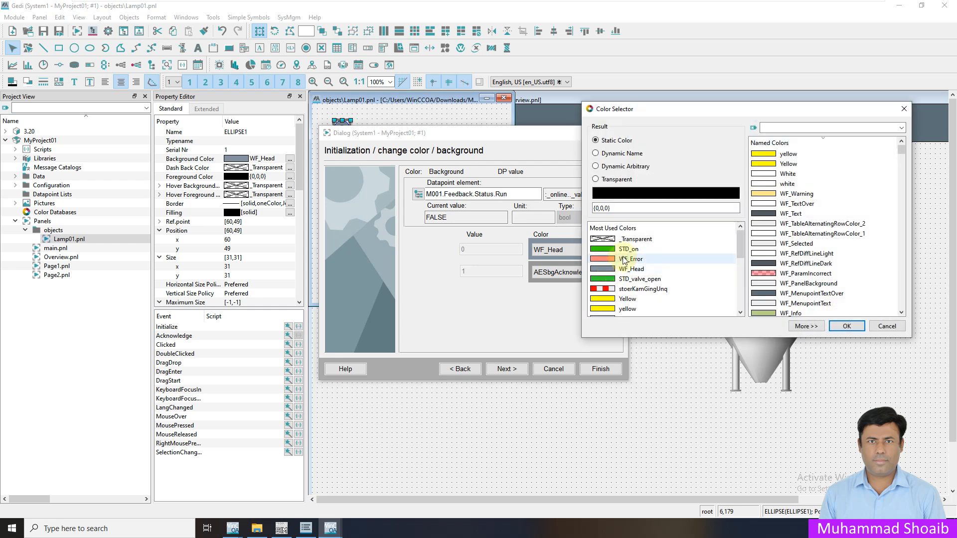
{"action": "left_click", "coordinate": [629, 249]}
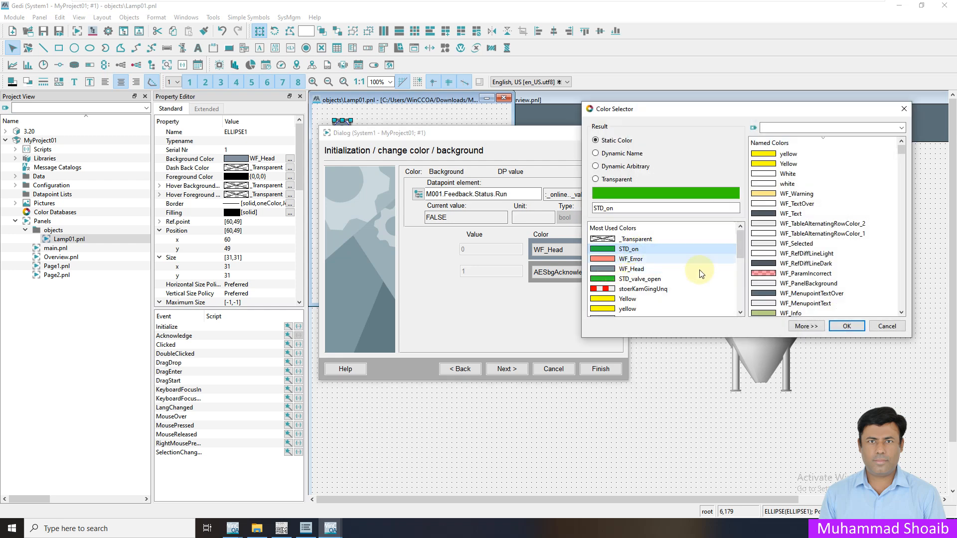
{"action": "left_click", "coordinate": [843, 326]}
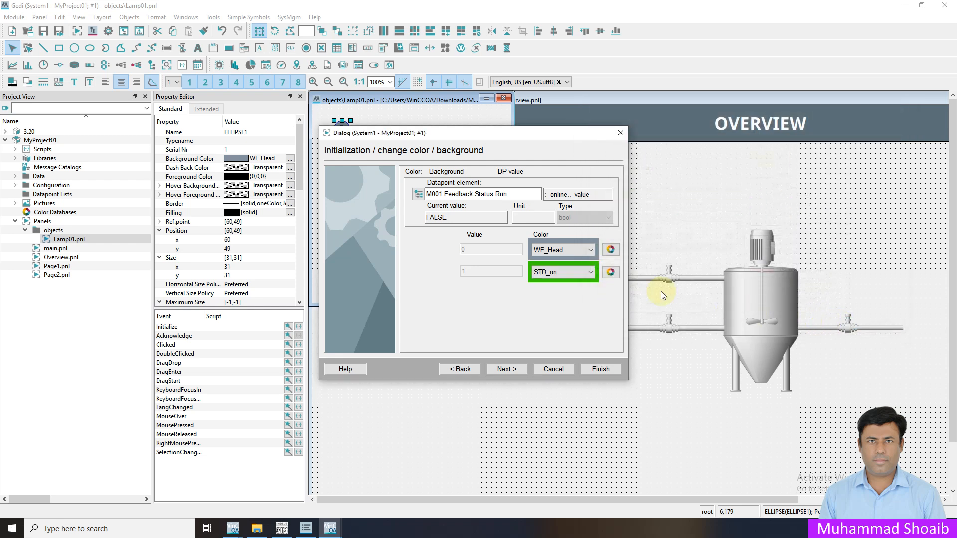
{"action": "left_click", "coordinate": [516, 370]}
{"action": "left_click", "coordinate": [601, 370]}
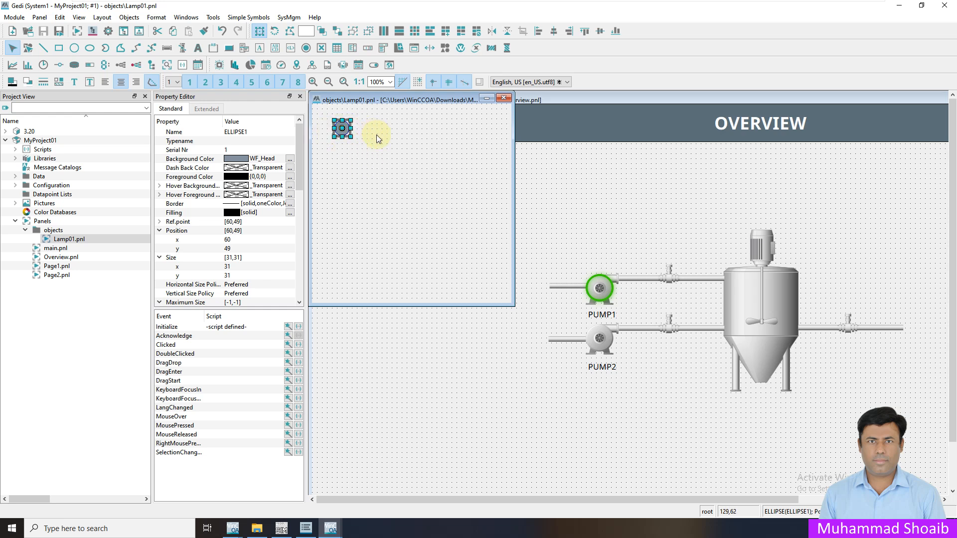
Step: Open the circle's Initialize script and locate the M001 datapoint name in the dpExists line
{"action": "left_click", "coordinate": [373, 161]}
{"action": "left_click", "coordinate": [344, 132]}
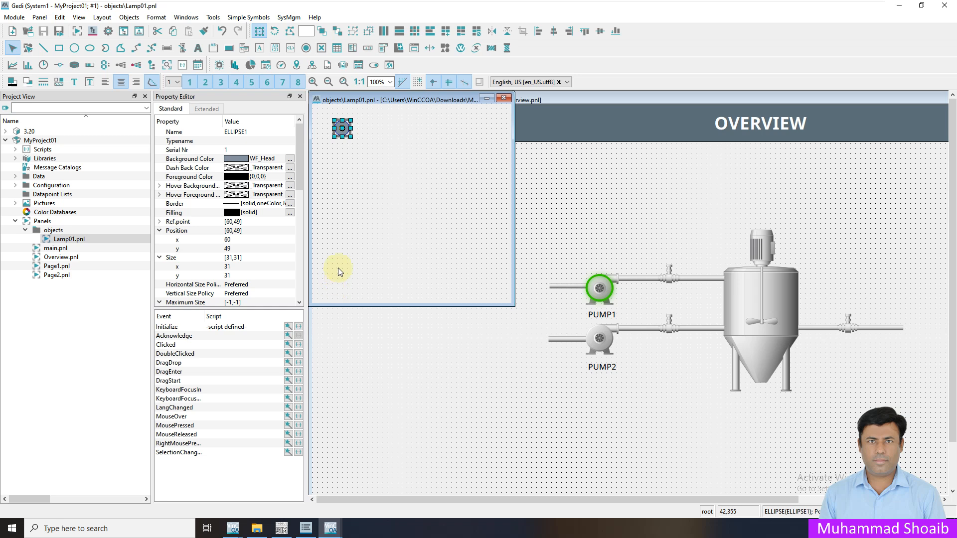
{"action": "left_click", "coordinate": [299, 327]}
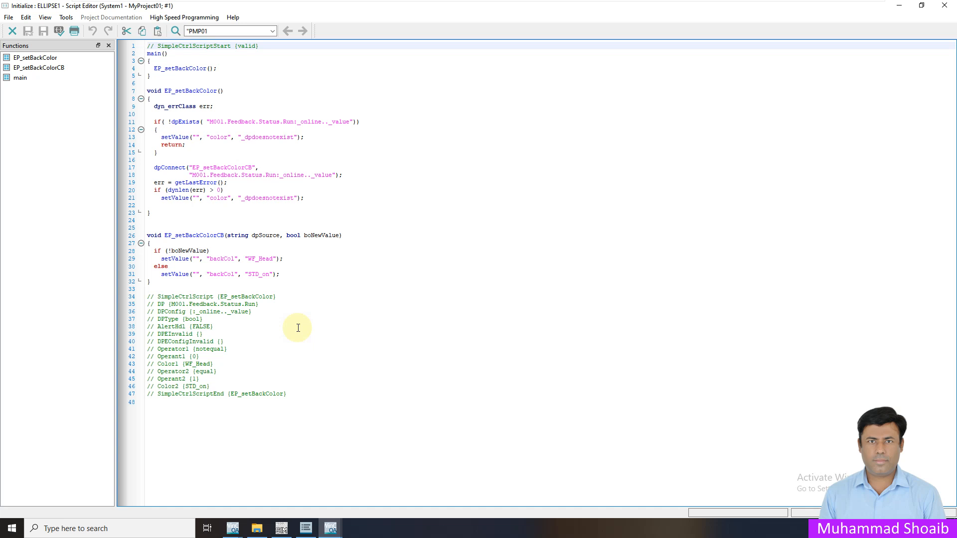
{"action": "left_click_drag", "start_coordinate": [223, 122], "coordinate": [206, 121]}
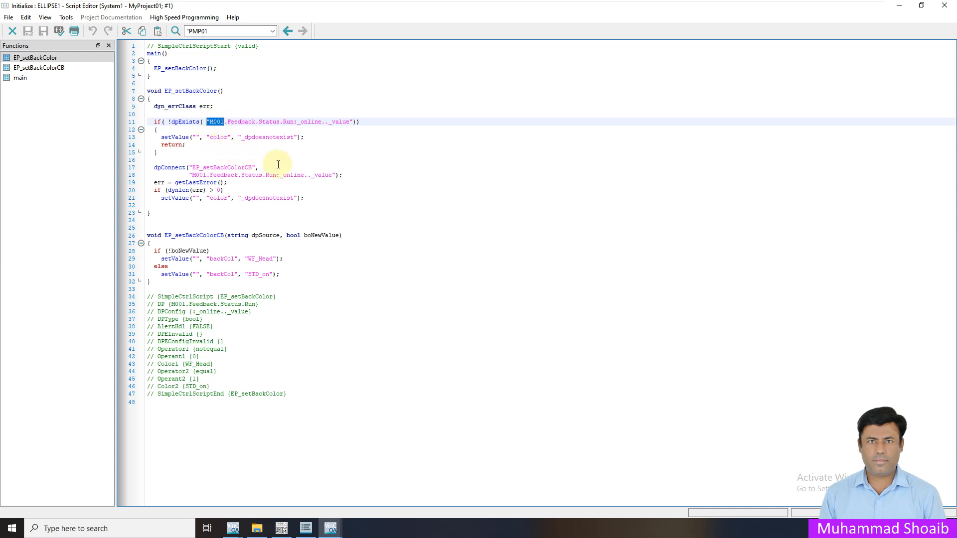
{"action": "left_click", "coordinate": [228, 129]}
{"action": "left_click", "coordinate": [222, 122]}
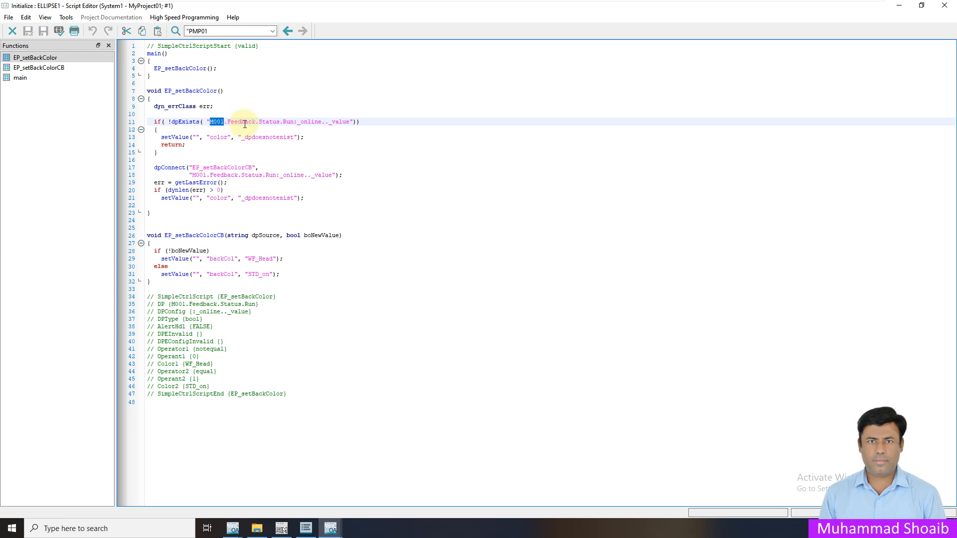
{"action": "left_click", "coordinate": [338, 143]}
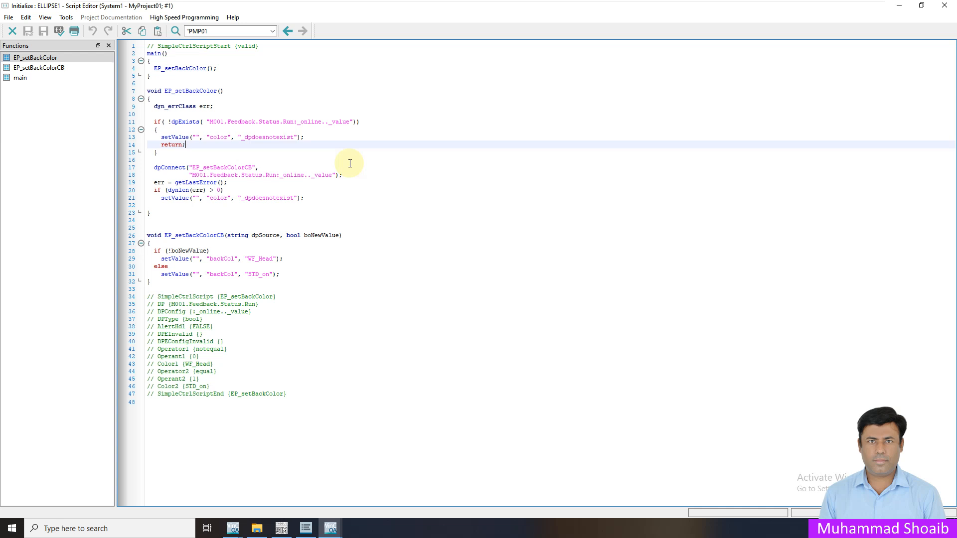
Step: Replace every occurrence of "M001, including its opening quote, with $PMP+" throughout the circle's Initialize script
{"action": "key", "text": "ctrl+f"}
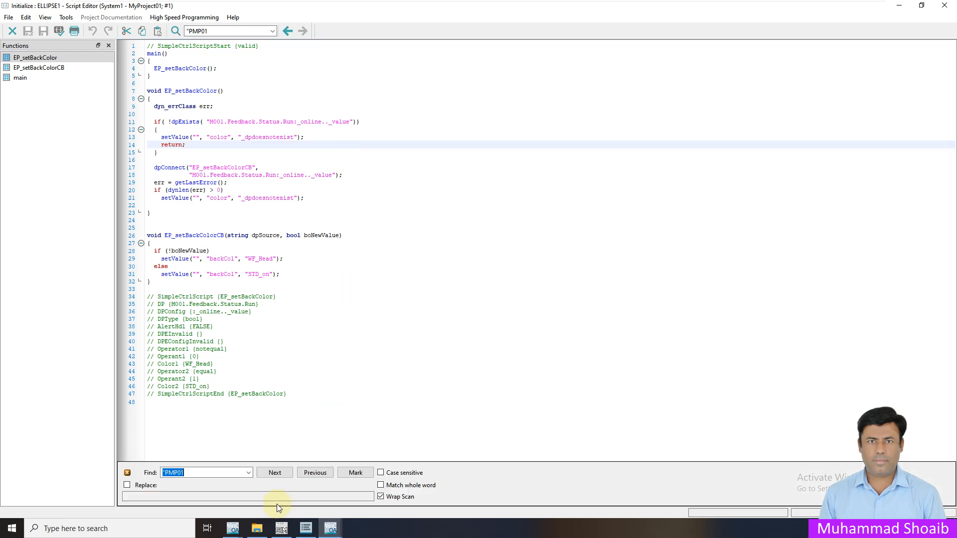
{"action": "left_click", "coordinate": [127, 485]}
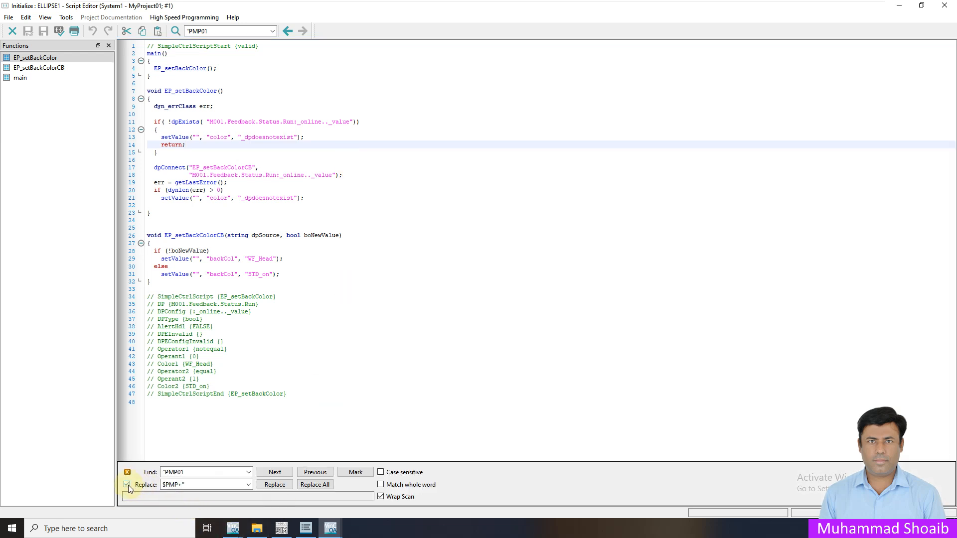
{"action": "left_click", "coordinate": [199, 472]}
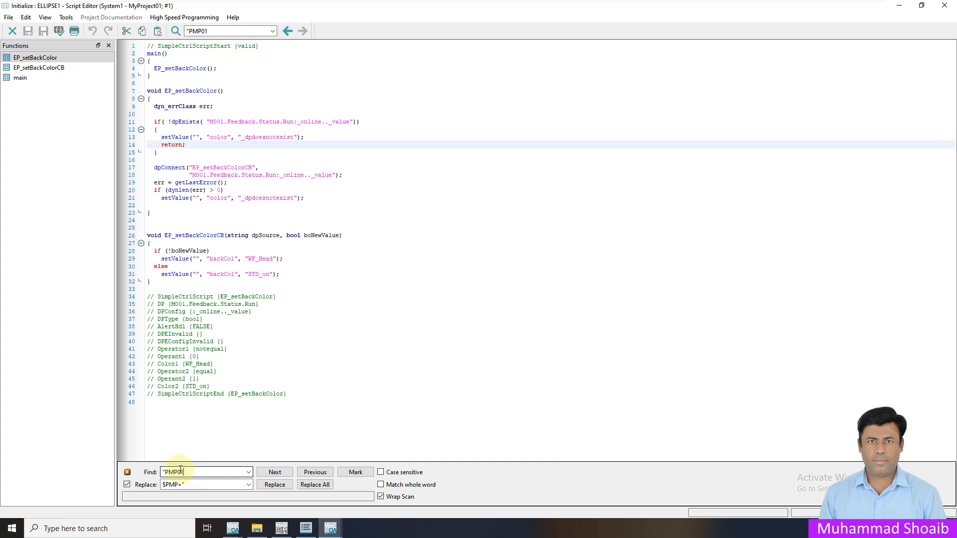
{"action": "left_click", "coordinate": [198, 472]}
{"action": "left_click_drag", "start_coordinate": [198, 473], "coordinate": [168, 474]}
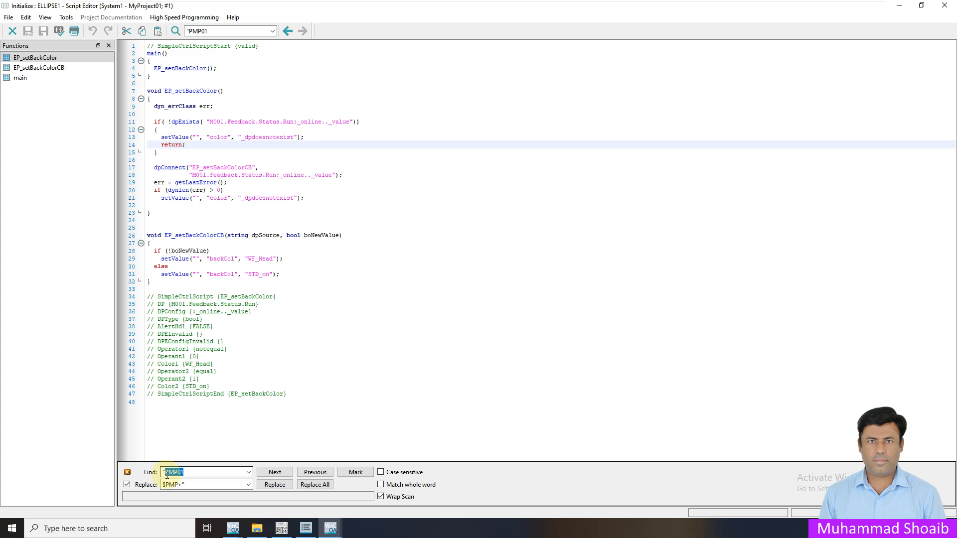
{"action": "type", "text": "M001"}
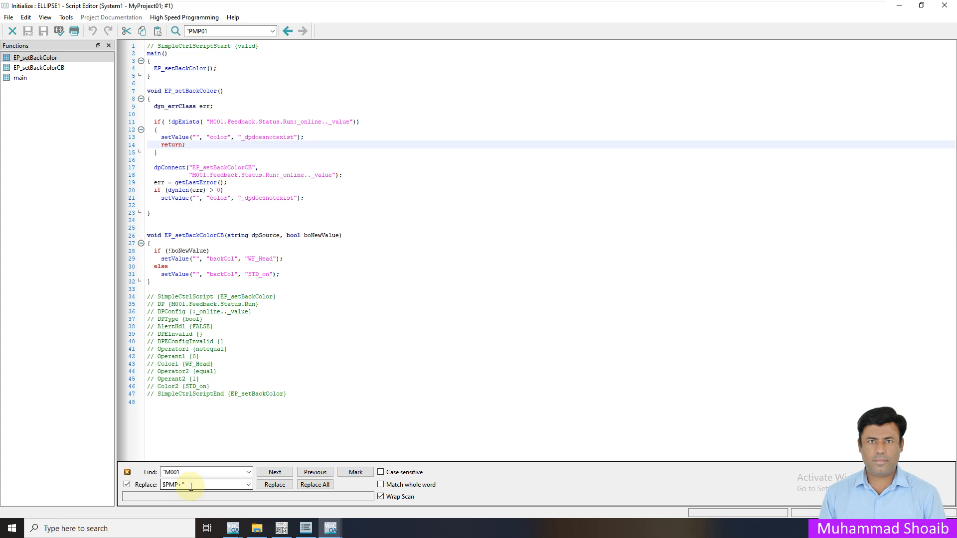
{"action": "key", "text": "BackSpace"}
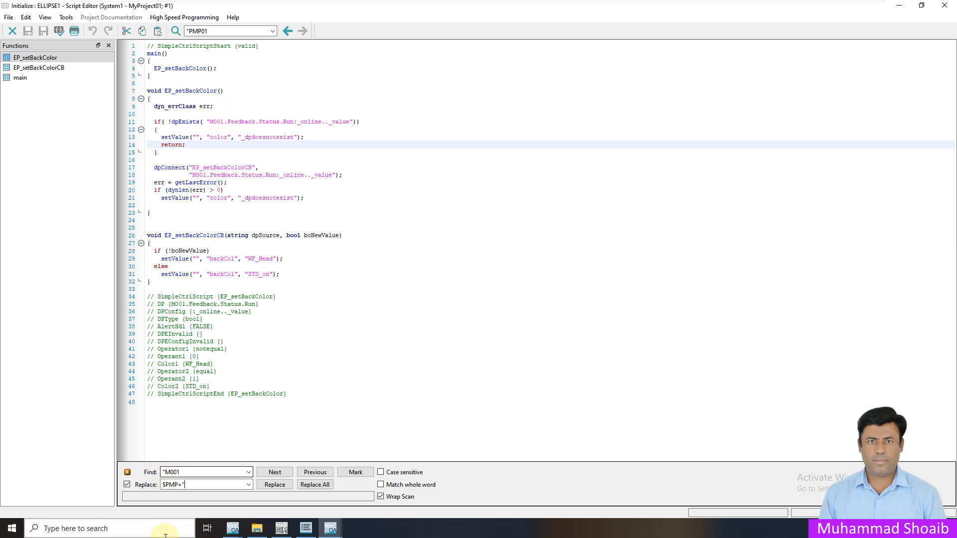
{"action": "left_click", "coordinate": [152, 484]}
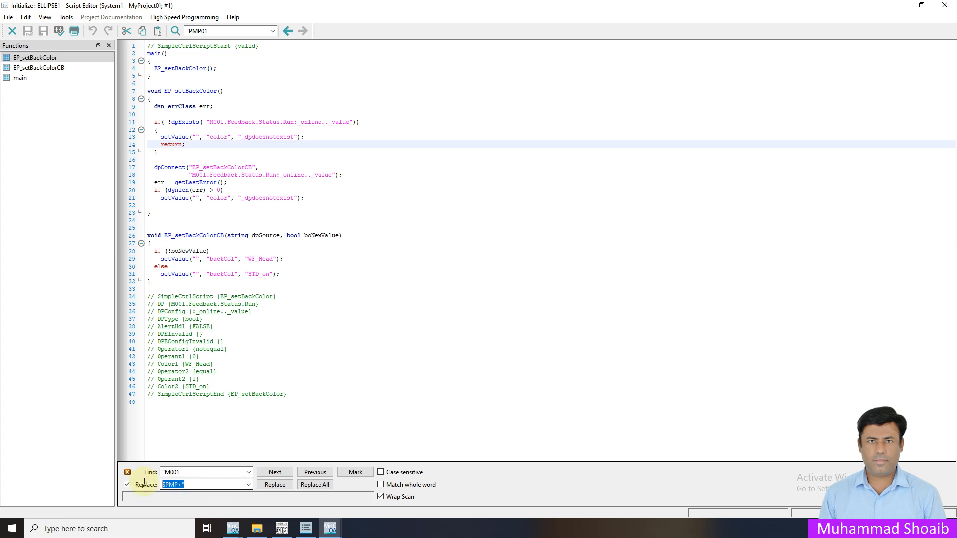
{"action": "left_click", "coordinate": [319, 486]}
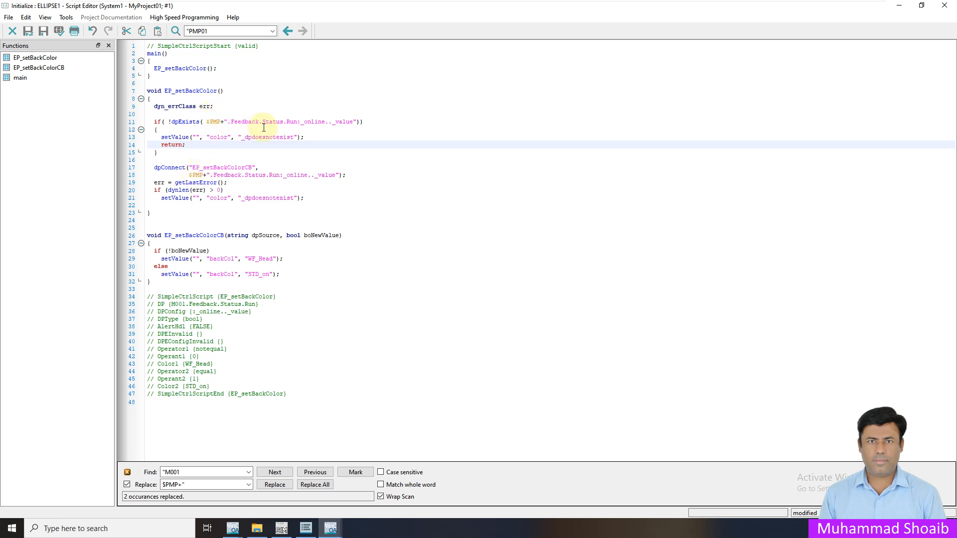
Step: Check the Initialize script's syntax, then save the script and close the Lamp01 panel
{"action": "left_click", "coordinate": [217, 121]}
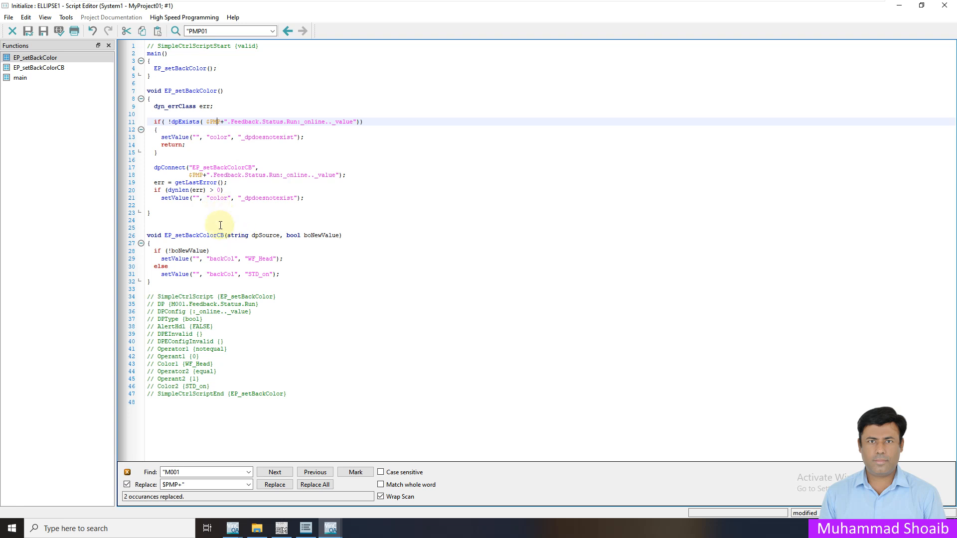
{"action": "left_click", "coordinate": [58, 31]}
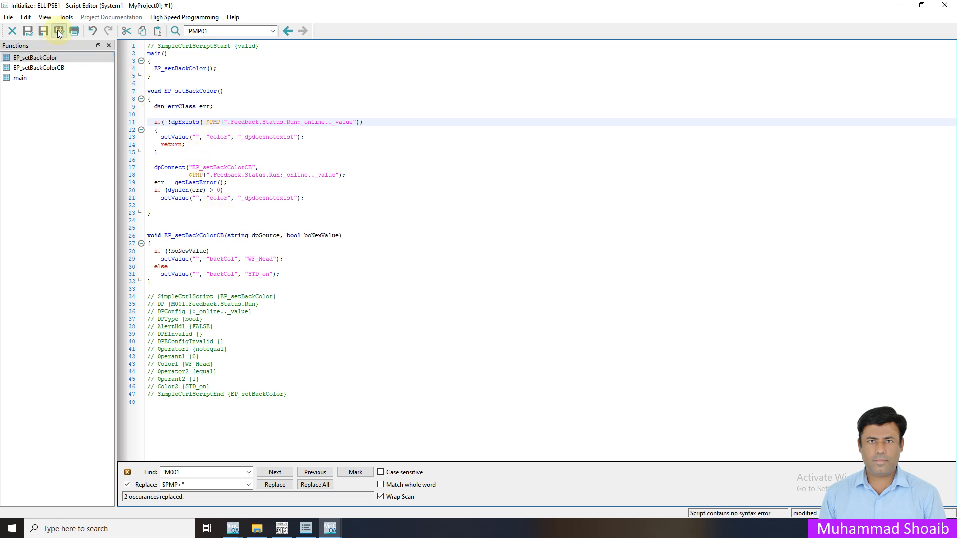
{"action": "left_click", "coordinate": [28, 32]}
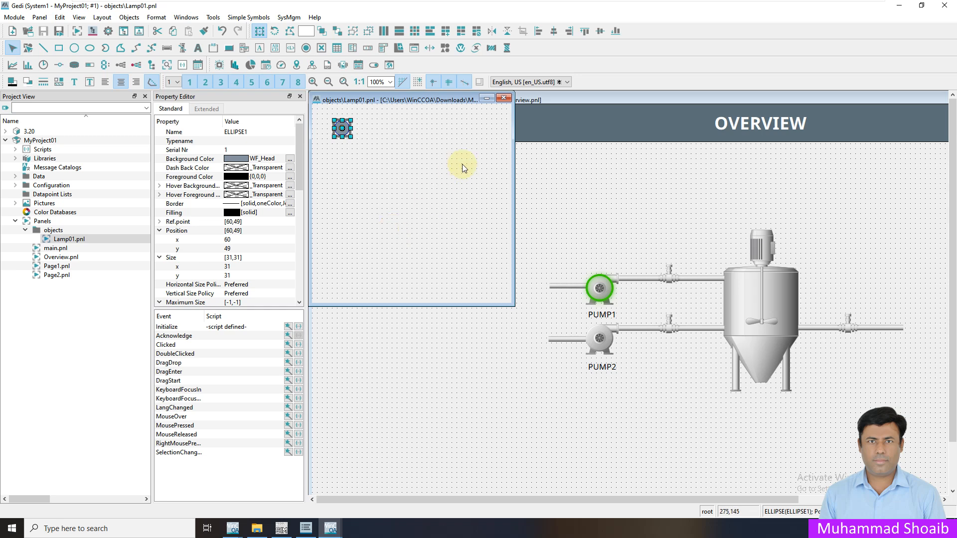
{"action": "left_click", "coordinate": [503, 97]}
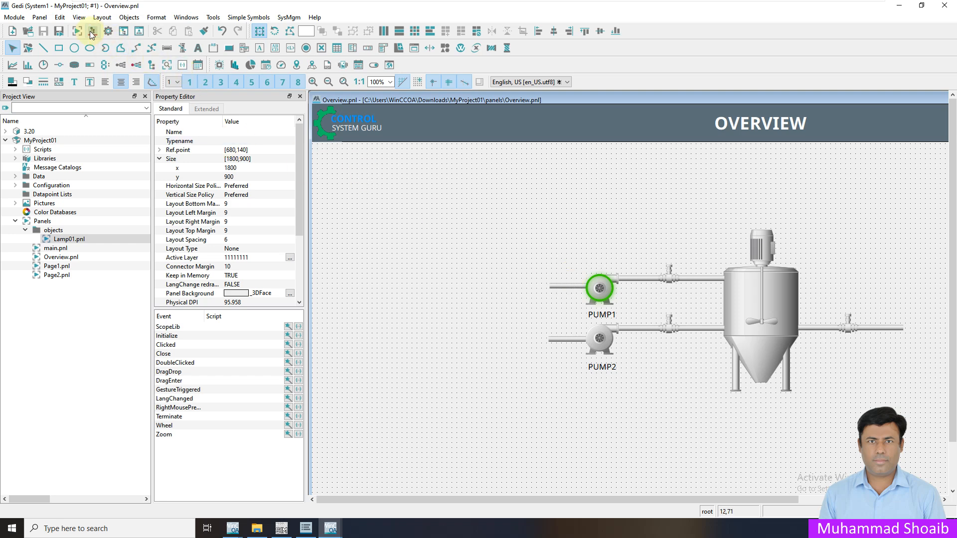
Step: Show the catalog for all objects, adjust its pane width and expand the project's objects category
{"action": "left_click", "coordinate": [100, 18]}
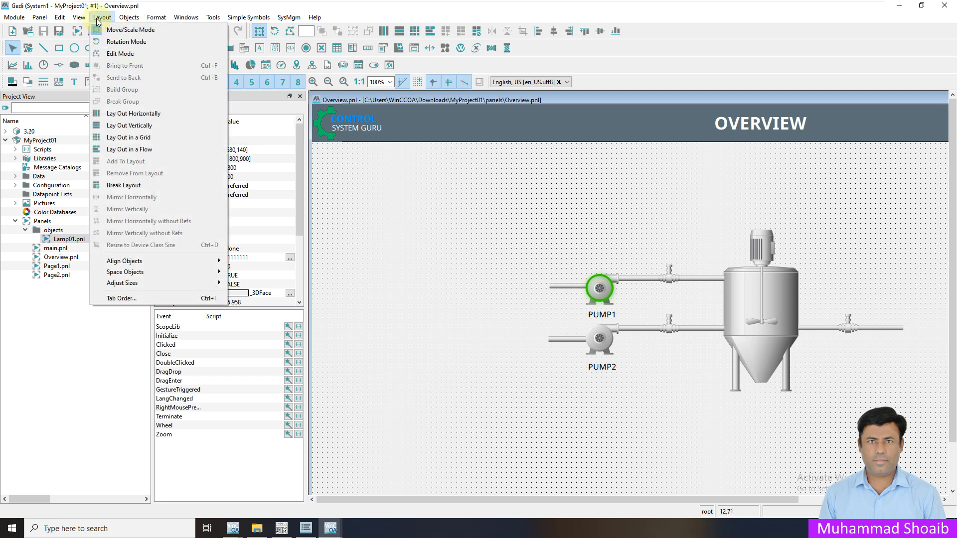
{"action": "mouse_move", "coordinate": [70, 20]}
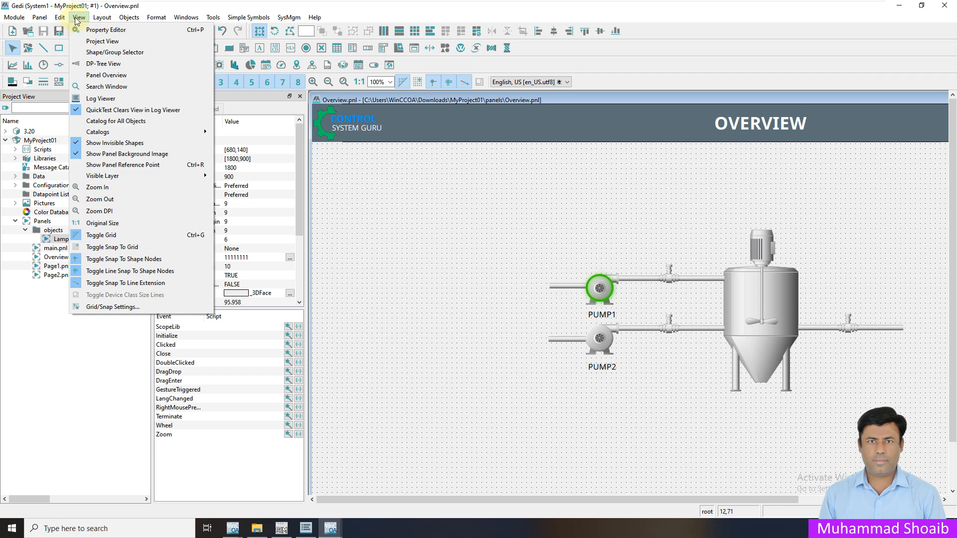
{"action": "left_click", "coordinate": [120, 123]}
{"action": "left_click_drag", "start_coordinate": [309, 215], "coordinate": [326, 217]}
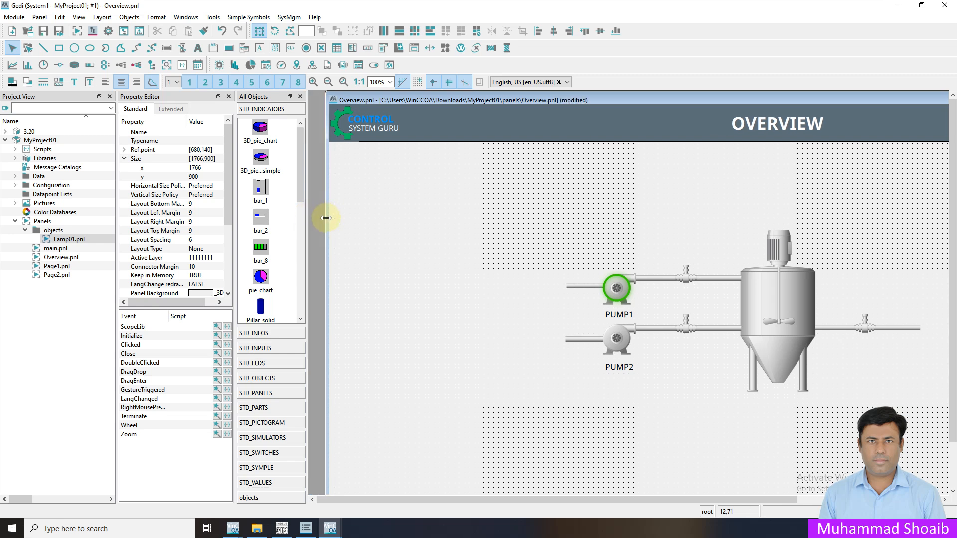
{"action": "left_click_drag", "start_coordinate": [306, 220], "coordinate": [327, 234]}
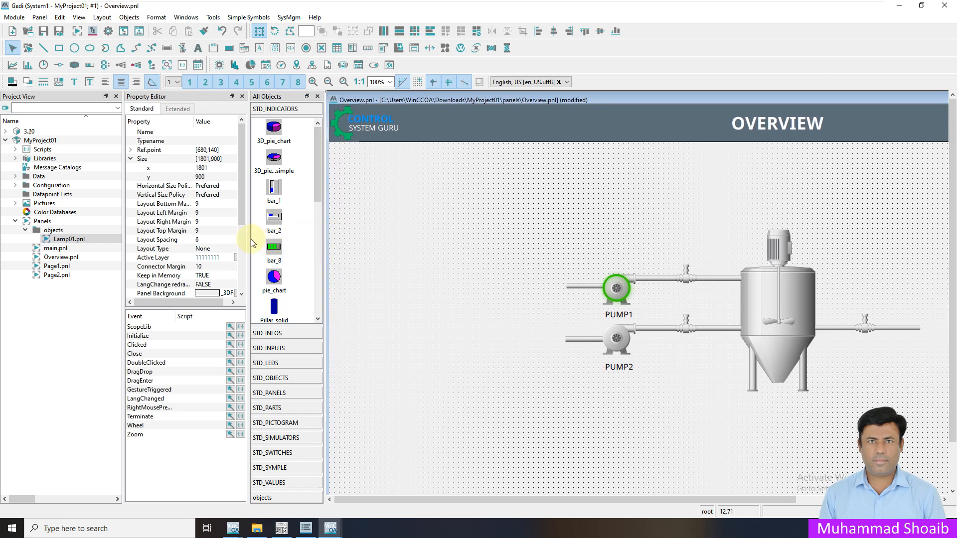
{"action": "left_click_drag", "start_coordinate": [250, 239], "coordinate": [235, 238]}
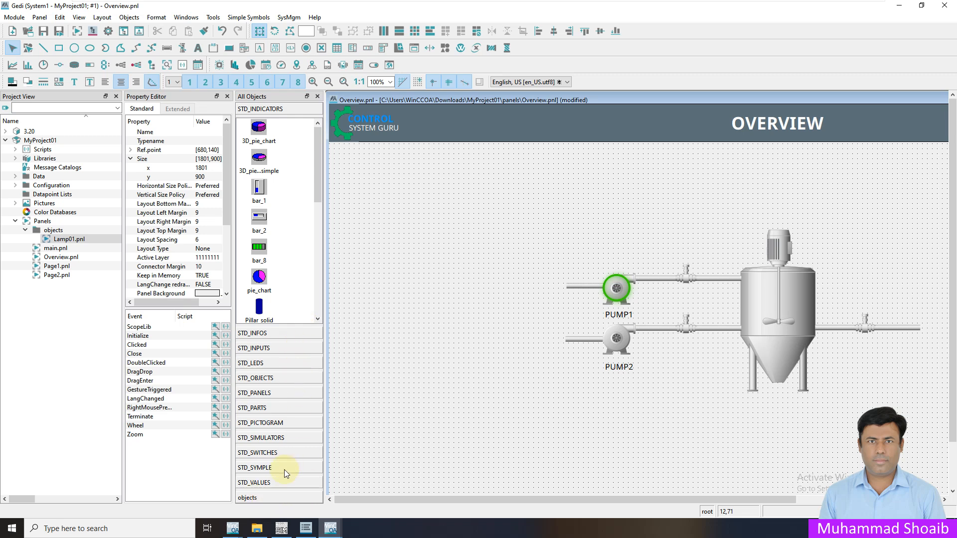
{"action": "left_click", "coordinate": [253, 497]}
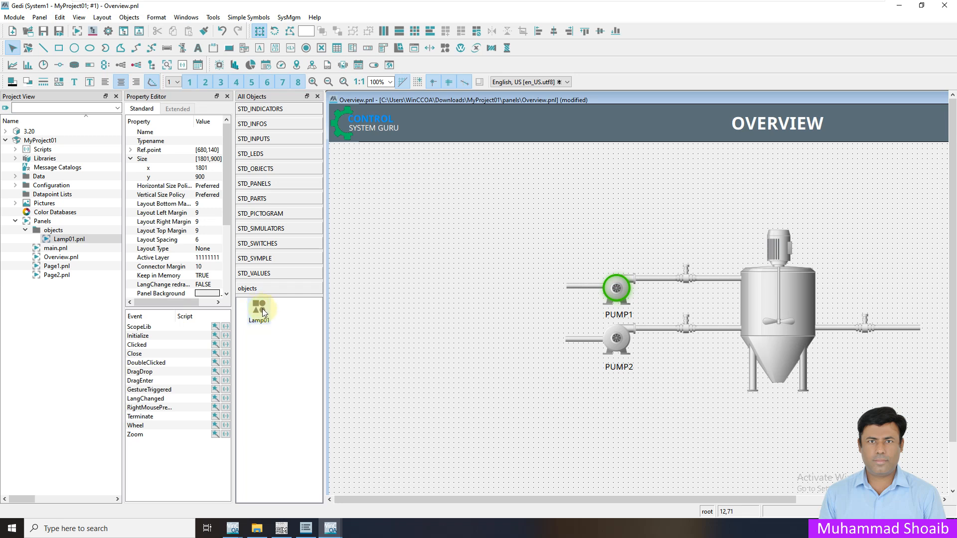
Step: Place Lamp01 on the Overview panel and assign Motor datapoint M001, without the system name, to its $PMP parameter
{"action": "left_click_drag", "start_coordinate": [260, 312], "coordinate": [559, 211]}
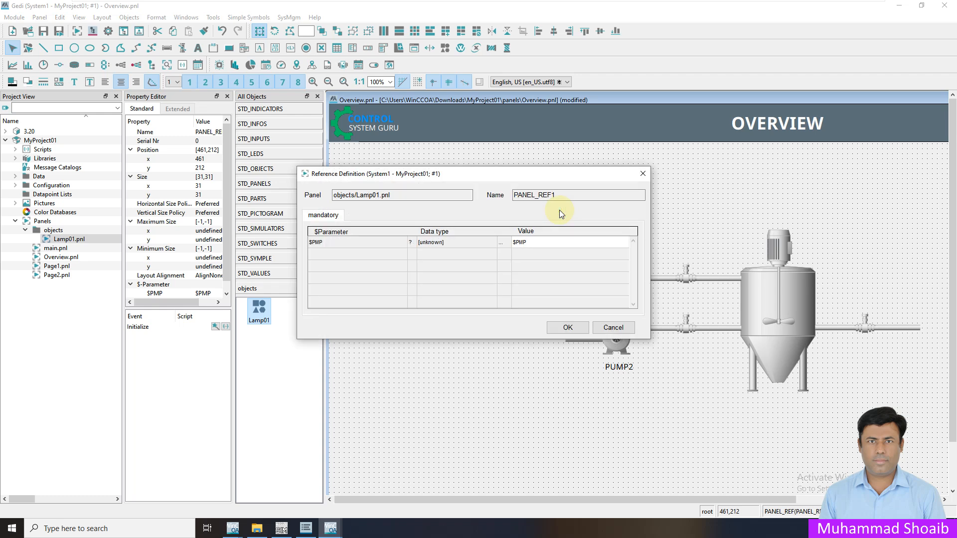
{"action": "left_click", "coordinate": [504, 243]}
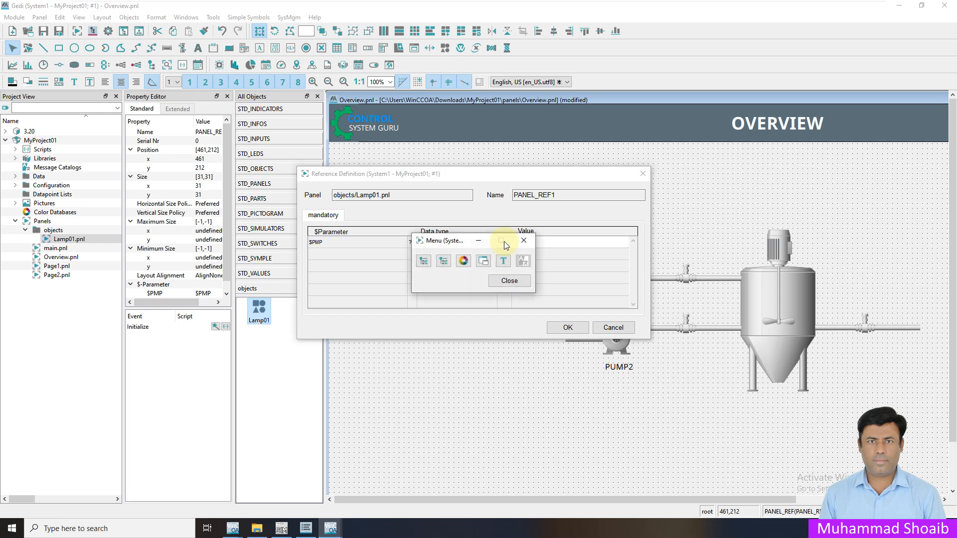
{"action": "left_click", "coordinate": [421, 261]}
{"action": "scroll", "coordinate": [471, 327], "scroll_direction": "down", "scroll_amount": 4}
{"action": "left_click", "coordinate": [310, 331]}
{"action": "left_click", "coordinate": [346, 340]}
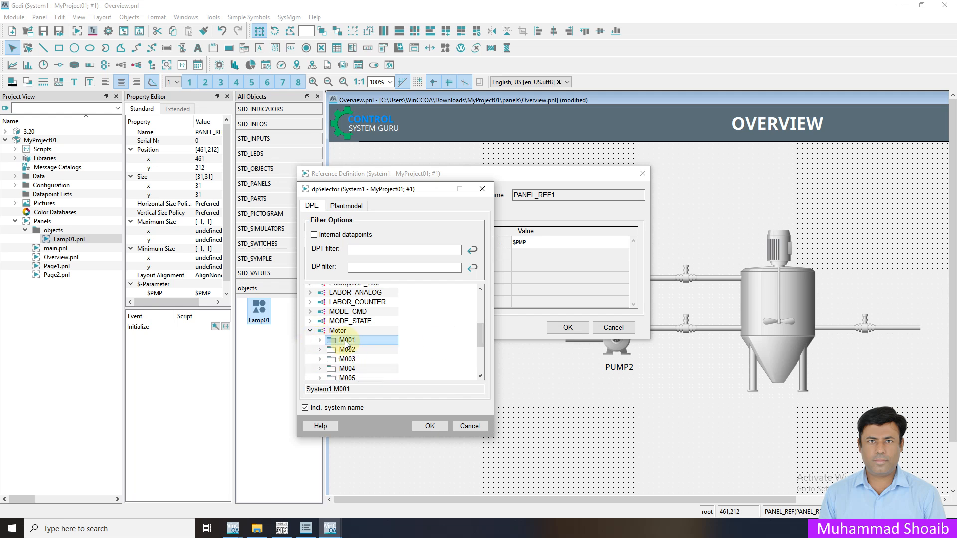
{"action": "left_click", "coordinate": [306, 407]}
{"action": "left_click", "coordinate": [346, 341]}
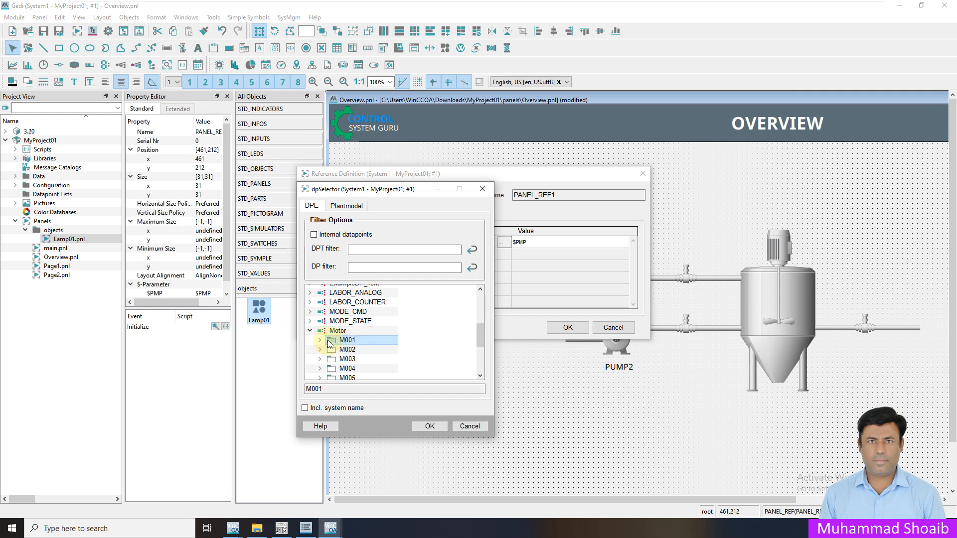
{"action": "left_click", "coordinate": [321, 340]}
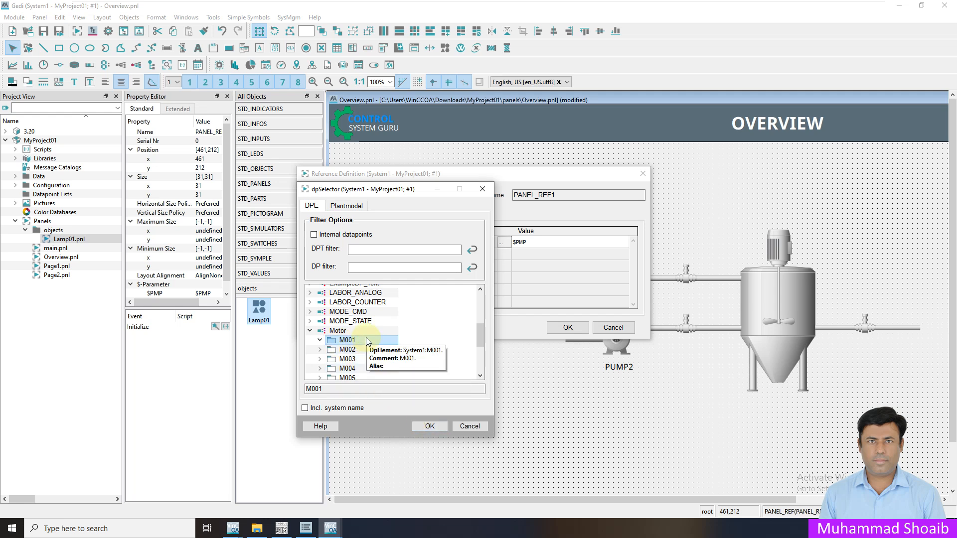
{"action": "left_click", "coordinate": [430, 425]}
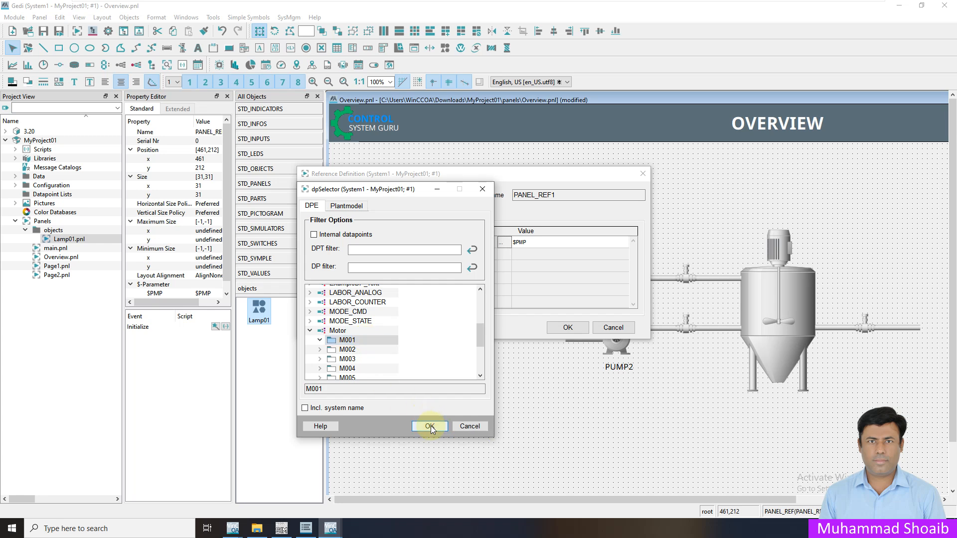
{"action": "left_click", "coordinate": [566, 326]}
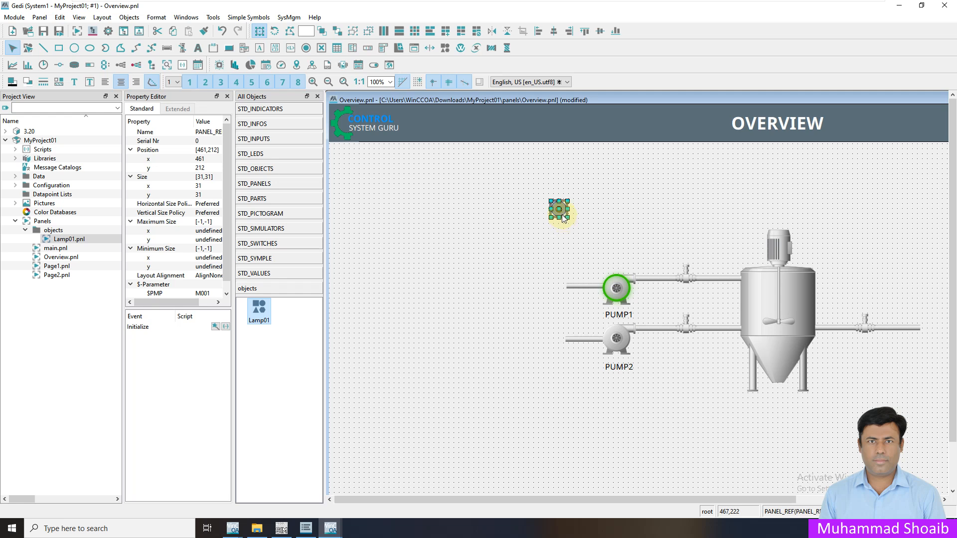
Step: Move the lamp directly above PUMP1, to about x 577, y 289, and save the Overview panel
{"action": "left_click_drag", "start_coordinate": [561, 212], "coordinate": [621, 255]}
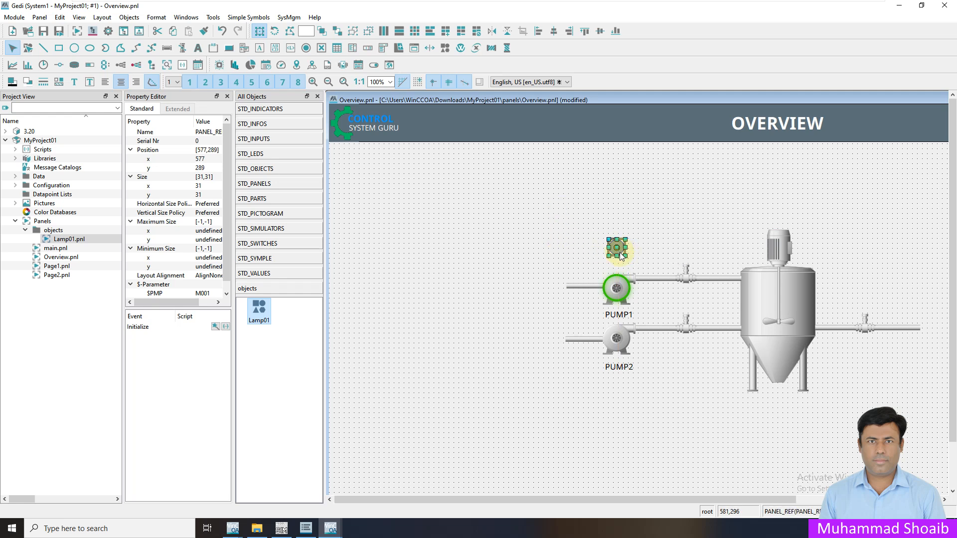
{"action": "left_click", "coordinate": [617, 271]}
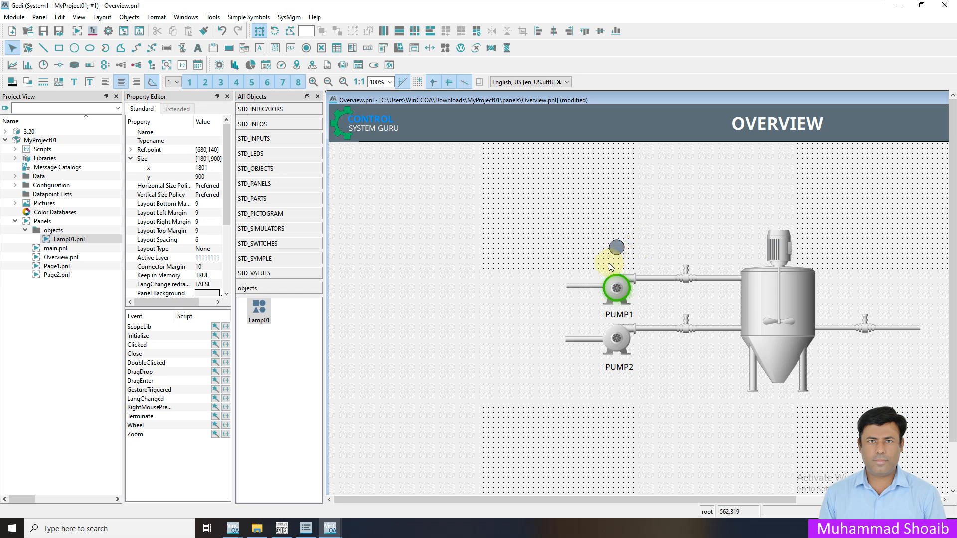
{"action": "left_click", "coordinate": [65, 240]}
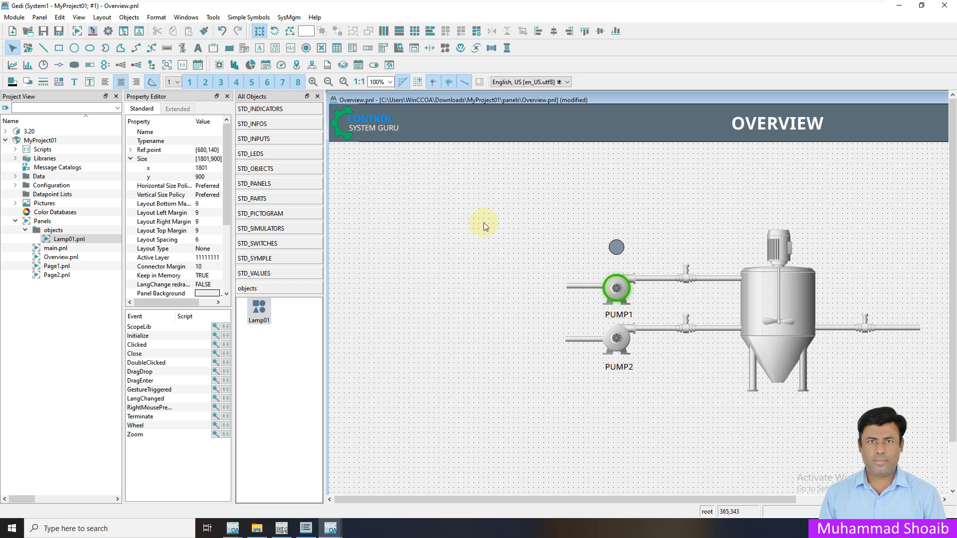
{"action": "left_click", "coordinate": [43, 32]}
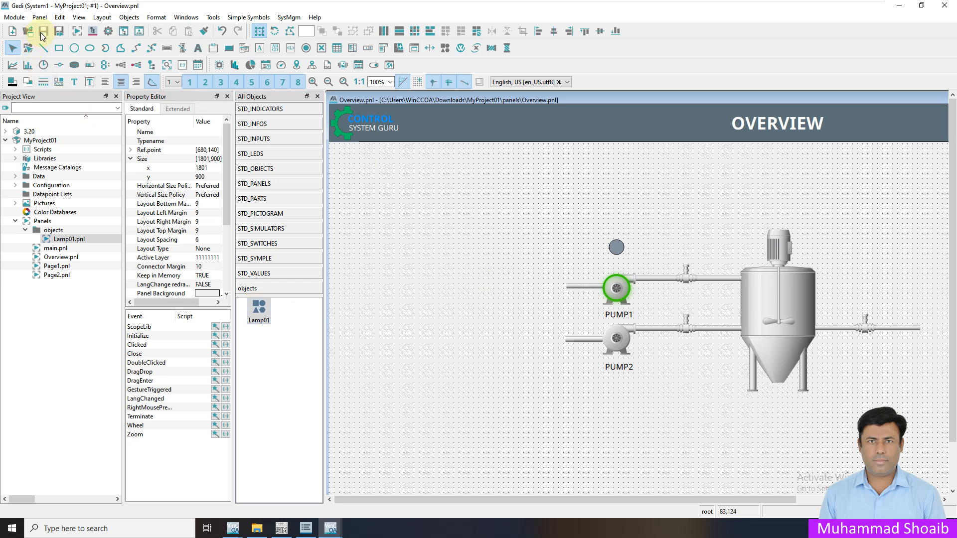
{"action": "left_click", "coordinate": [331, 528]}
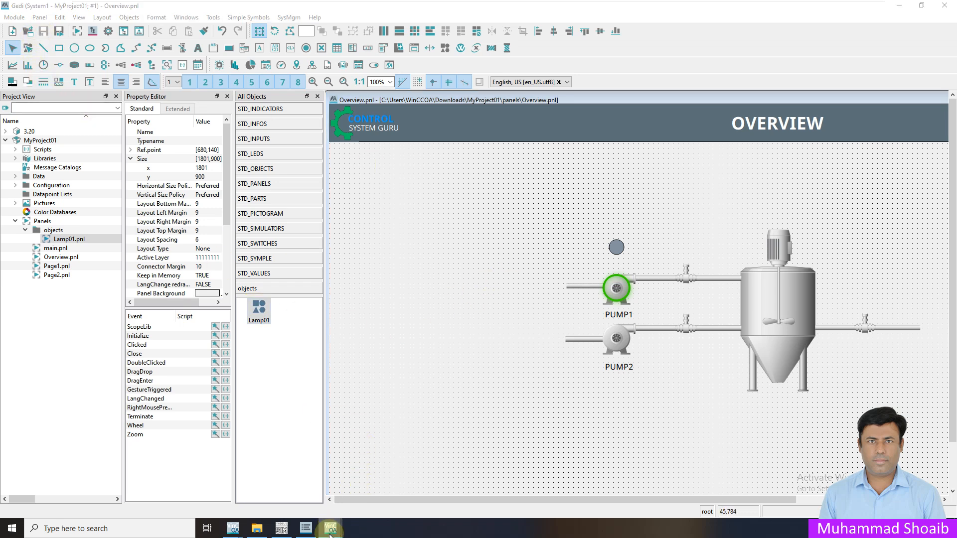
Step: Switch to the runtime Basepanel and reload the Overview page by changing to another page and back
{"action": "left_click", "coordinate": [399, 480]}
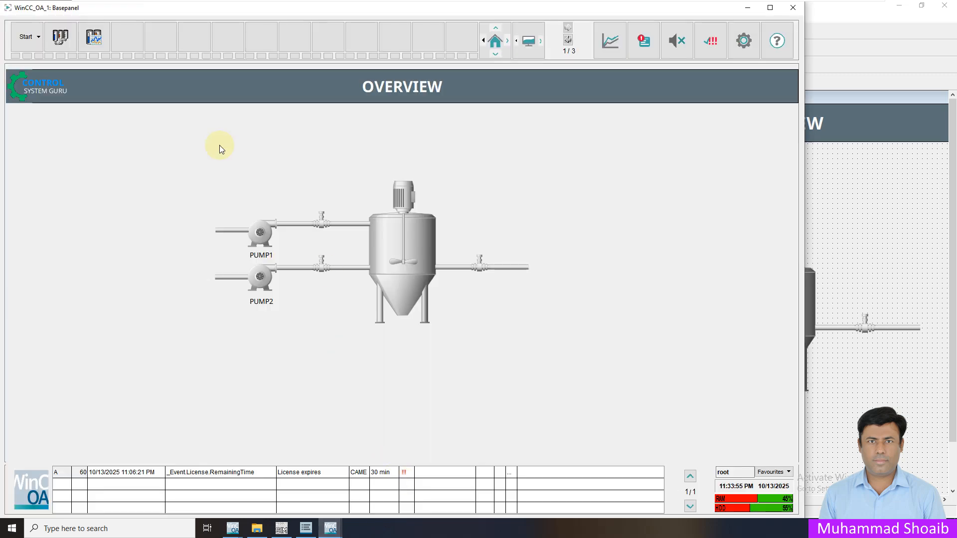
{"action": "left_click", "coordinate": [56, 39]}
{"action": "left_click", "coordinate": [38, 43]}
{"action": "left_click", "coordinate": [43, 59]}
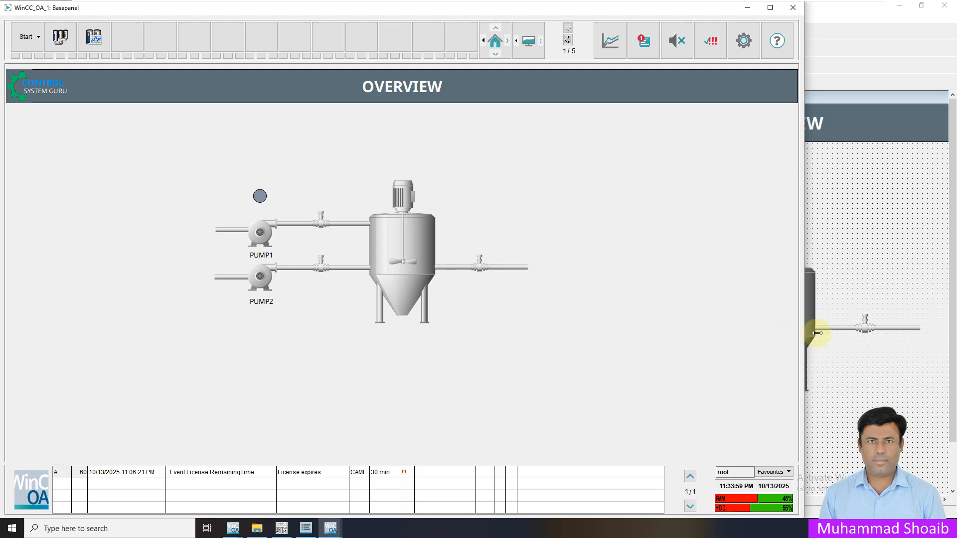
Step: Minimize the editor, place the ModSim32 window clear of the runtime's pump graphics, and set coil 103 to On
{"action": "left_click", "coordinate": [898, 6]}
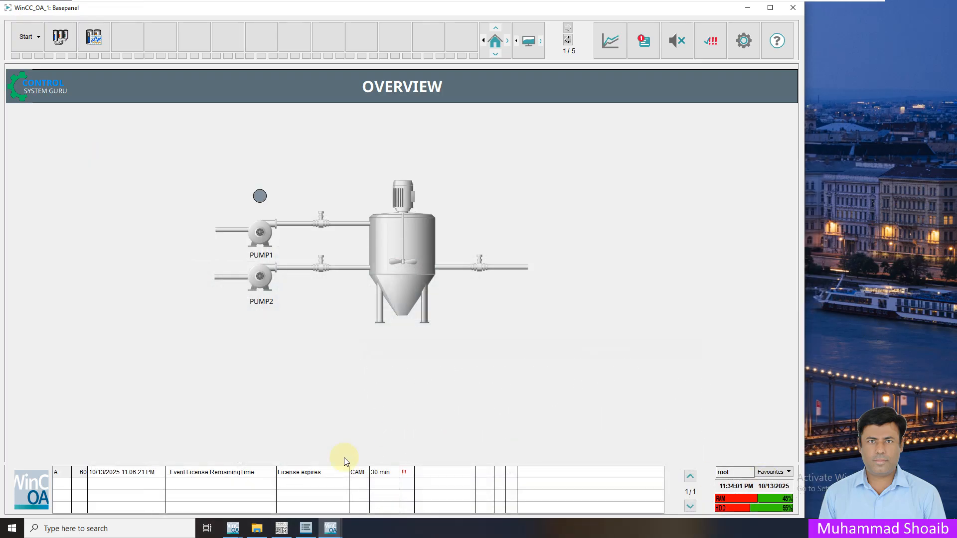
{"action": "left_click", "coordinate": [282, 527]}
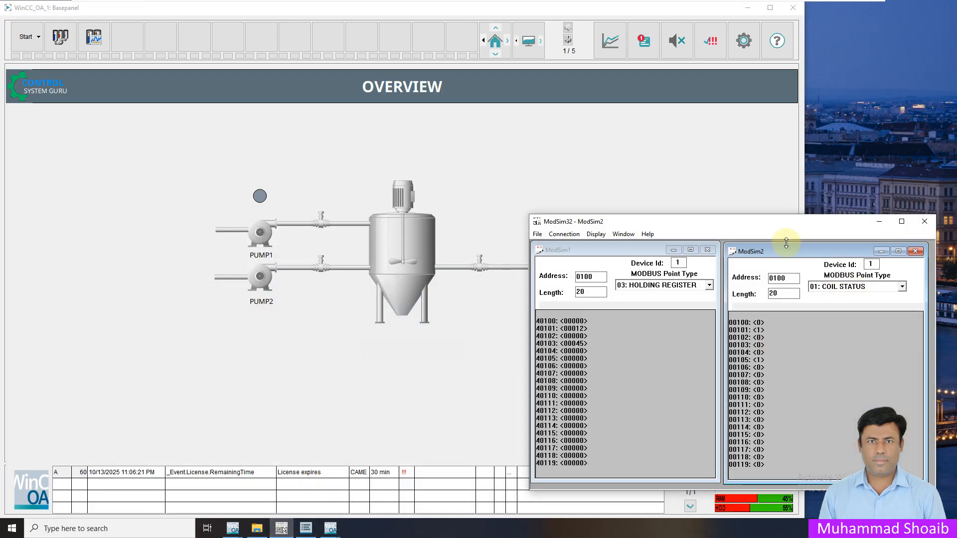
{"action": "left_click_drag", "start_coordinate": [779, 230], "coordinate": [873, 227]}
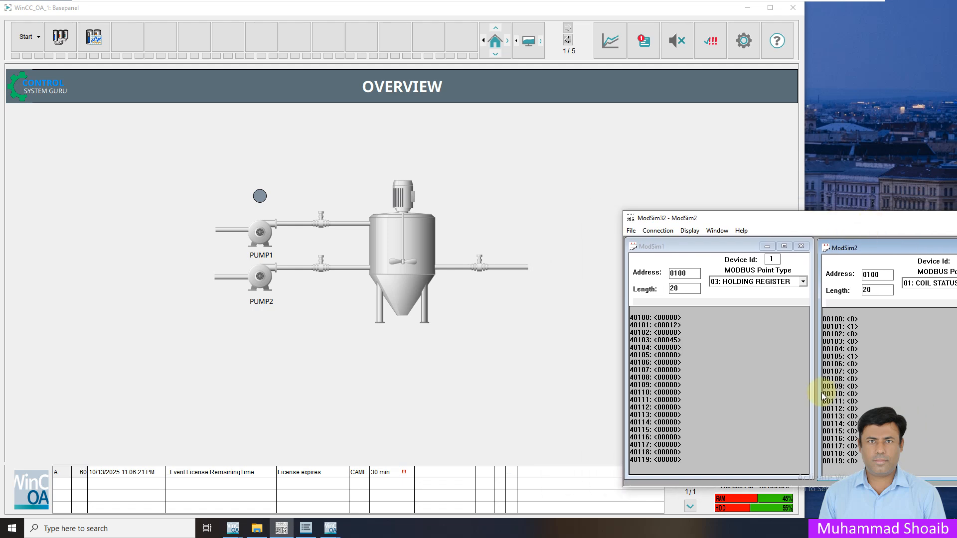
{"action": "double_click", "coordinate": [851, 343]}
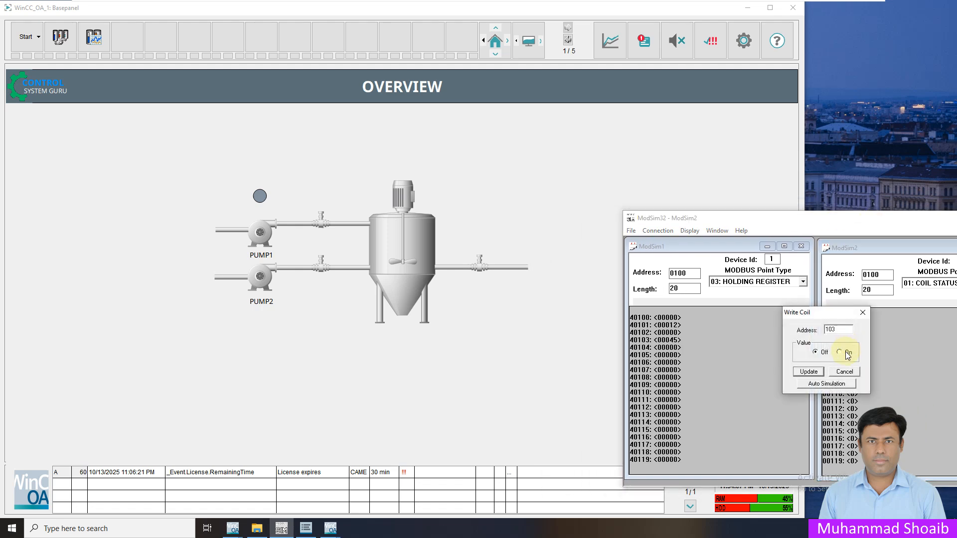
{"action": "left_click", "coordinate": [842, 353]}
{"action": "left_click", "coordinate": [807, 371]}
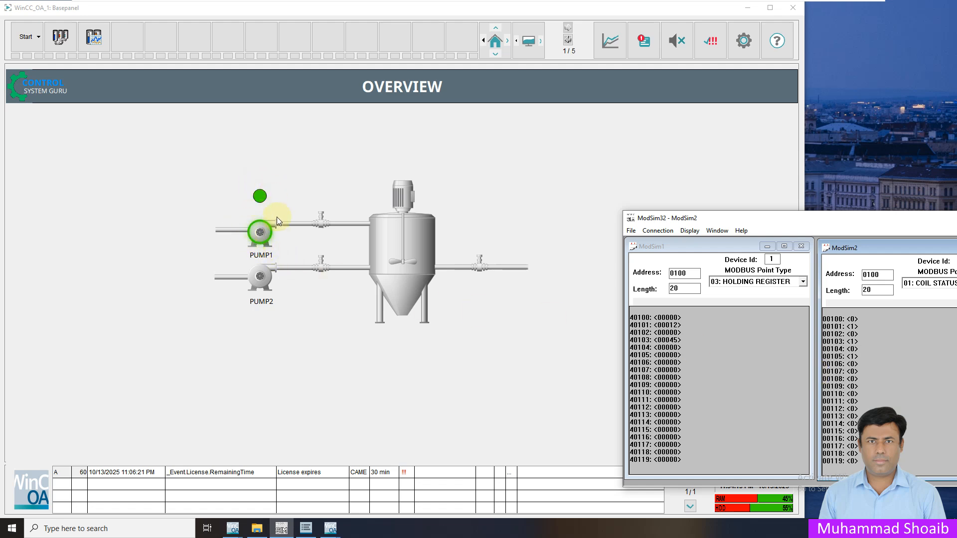
Step: Set coil 103 in ModSim32 to Off
{"action": "double_click", "coordinate": [853, 343]}
{"action": "left_click", "coordinate": [815, 351]}
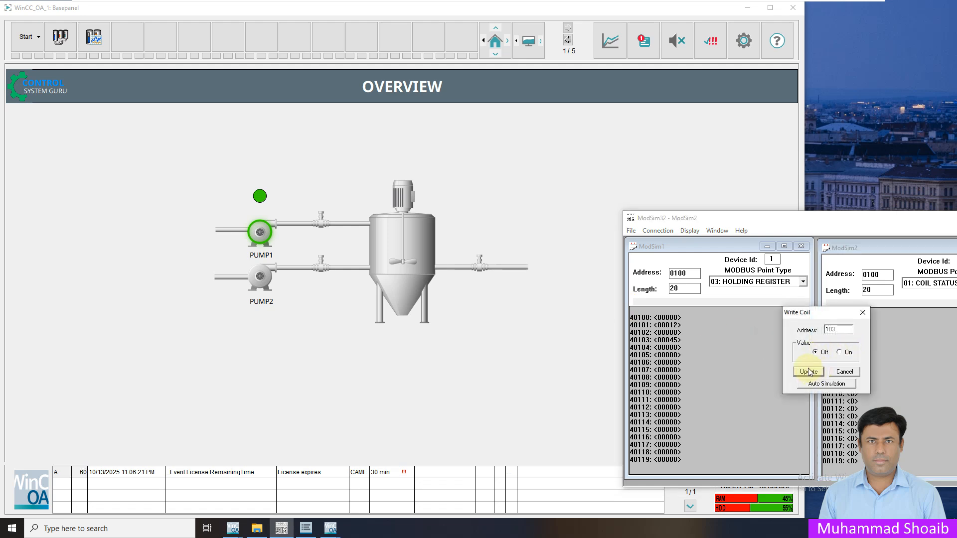
{"action": "left_click", "coordinate": [808, 372]}
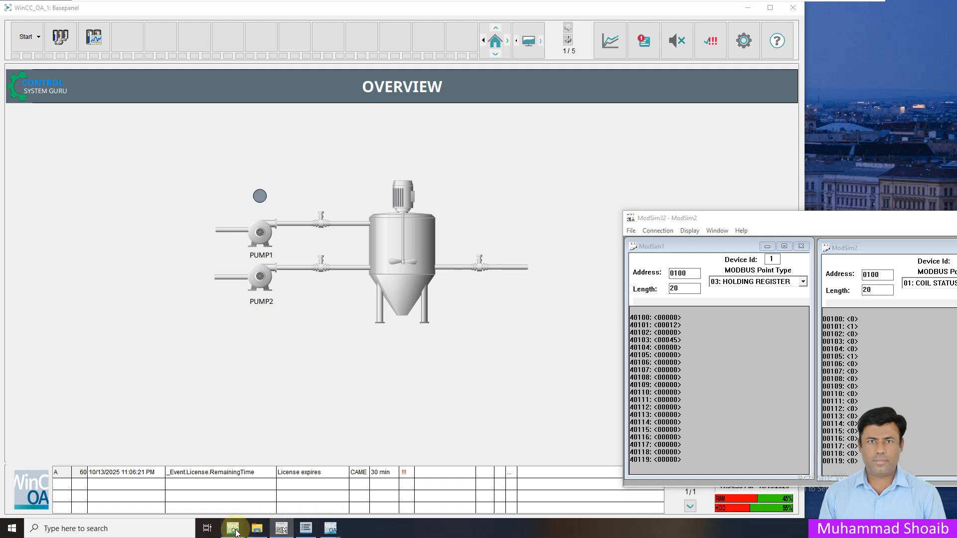
Step: Switch to the Gedi editor and place a second Lamp01 on the Overview panel beside PUMP2, at about x 476, y 438
{"action": "mouse_move", "coordinate": [330, 533]}
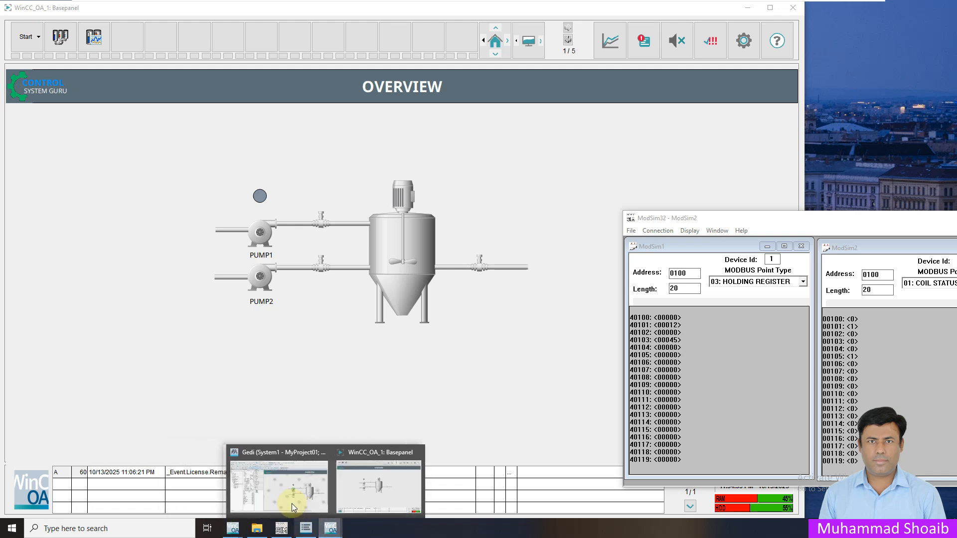
{"action": "left_click", "coordinate": [280, 490]}
{"action": "left_click_drag", "start_coordinate": [259, 311], "coordinate": [561, 254]}
{"action": "left_click_drag", "start_coordinate": [639, 375], "coordinate": [566, 320]}
Step: Assign Motor datapoint M002, without the system name, to the second lamp's $PMP parameter and accept the reference definition
{"action": "left_click", "coordinate": [581, 245]}
{"action": "left_click", "coordinate": [504, 243]}
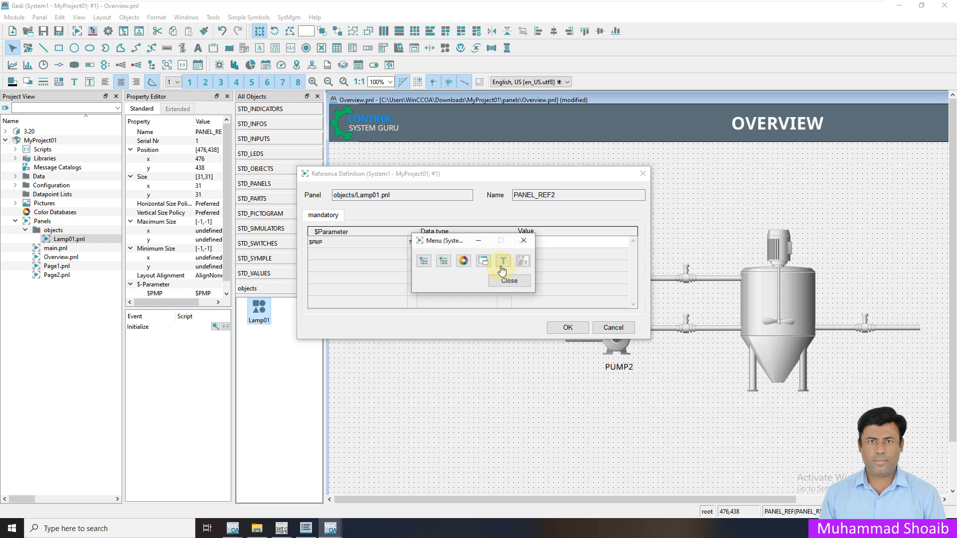
{"action": "left_click", "coordinate": [424, 261]}
{"action": "scroll", "coordinate": [375, 330], "scroll_direction": "down", "scroll_amount": 3}
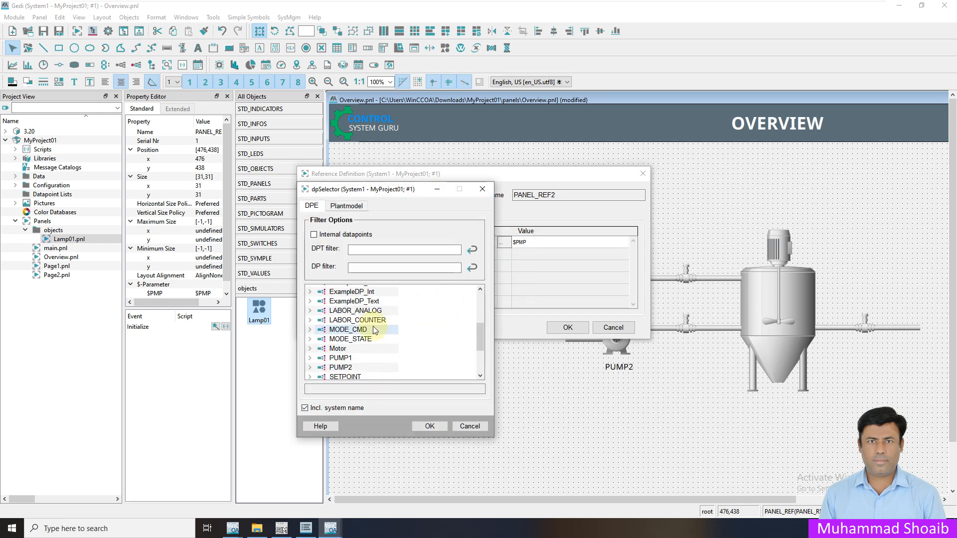
{"action": "left_click", "coordinate": [310, 348]}
{"action": "left_click", "coordinate": [322, 368]}
{"action": "left_click", "coordinate": [346, 413]}
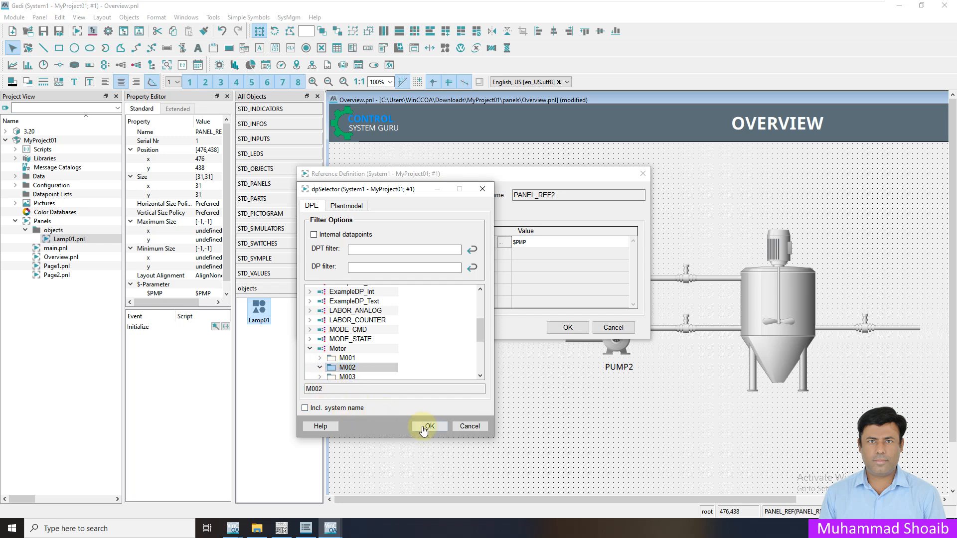
{"action": "left_click", "coordinate": [429, 426]}
{"action": "left_click", "coordinate": [568, 328]}
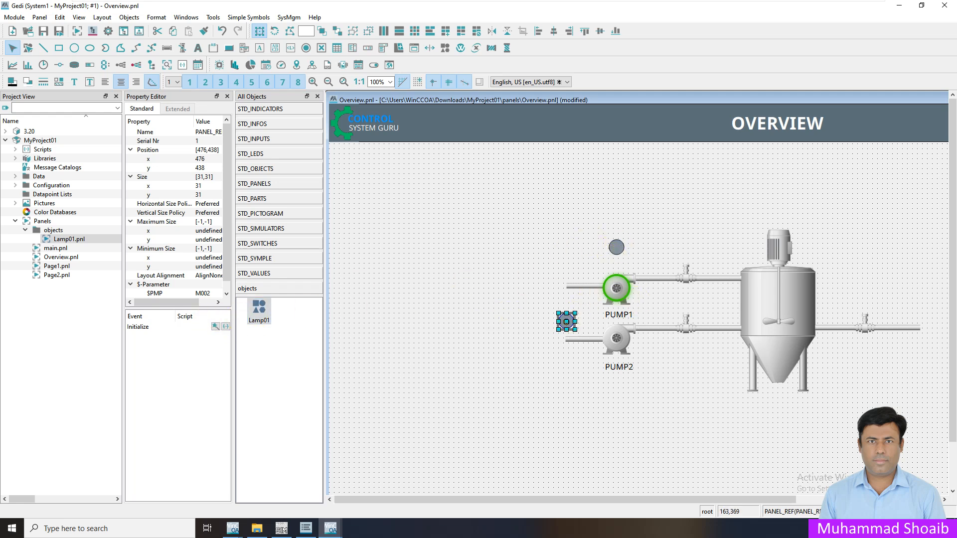
Step: Return to the runtime Basepanel and reload the Overview page to check for the second lamp
{"action": "mouse_move", "coordinate": [330, 528]}
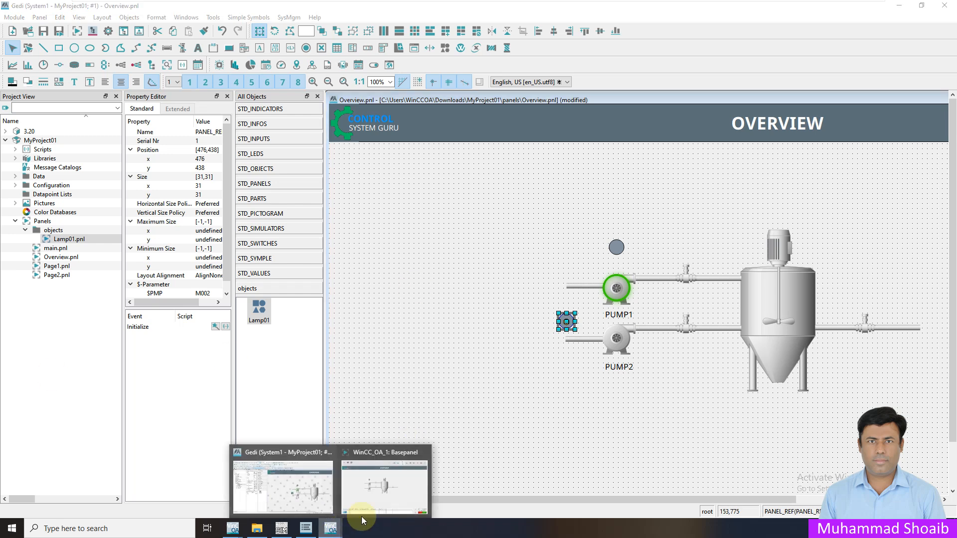
{"action": "left_click", "coordinate": [379, 486]}
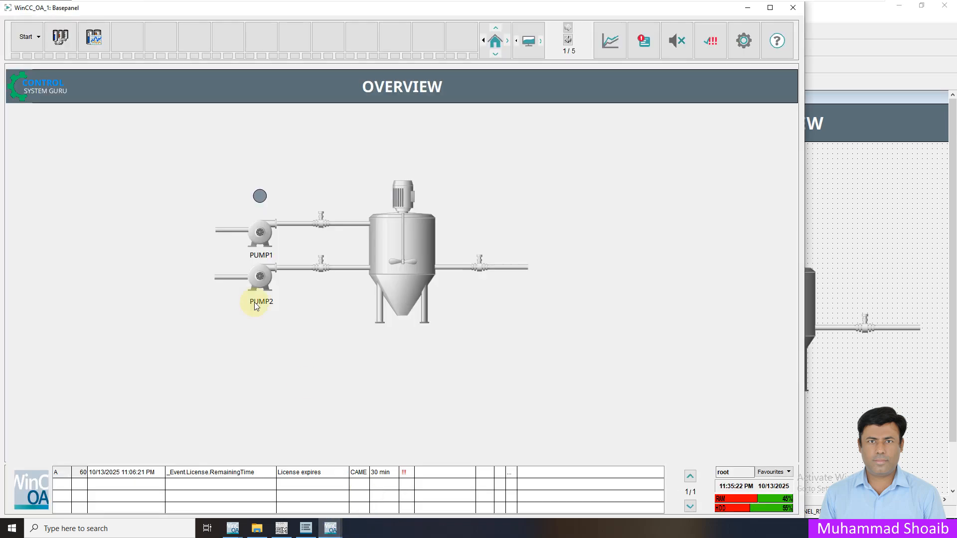
{"action": "left_click", "coordinate": [50, 39]}
{"action": "left_click", "coordinate": [38, 40]}
{"action": "left_click", "coordinate": [35, 58]}
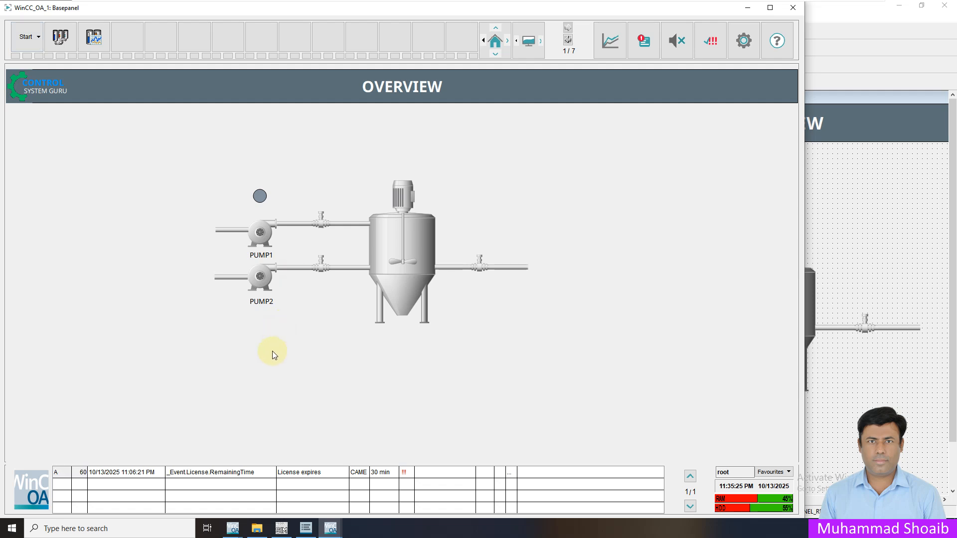